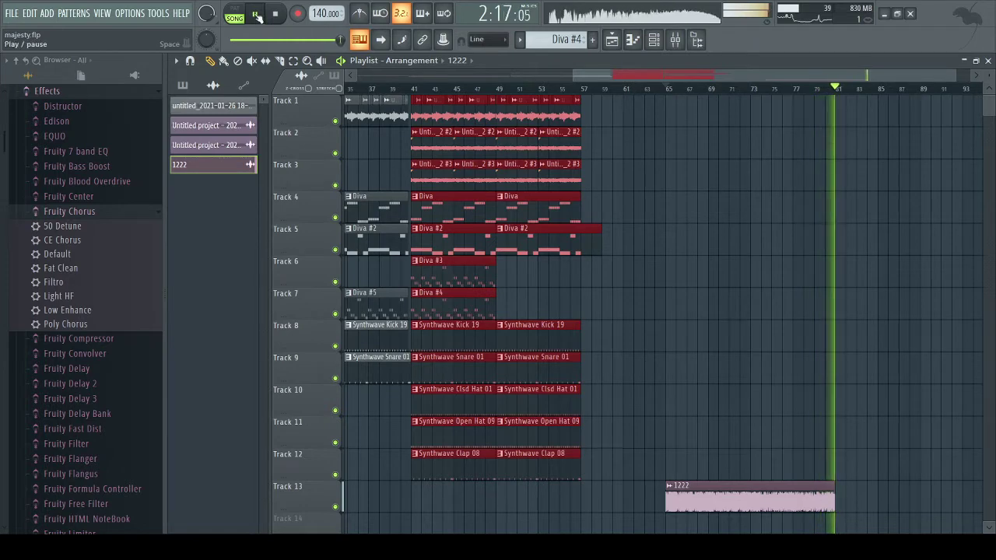
Stop playback, deselect all playlist clips and set the playback position to bar 9.
key("space")
key("space")
left_click_drag(620, 76, 348, 89)
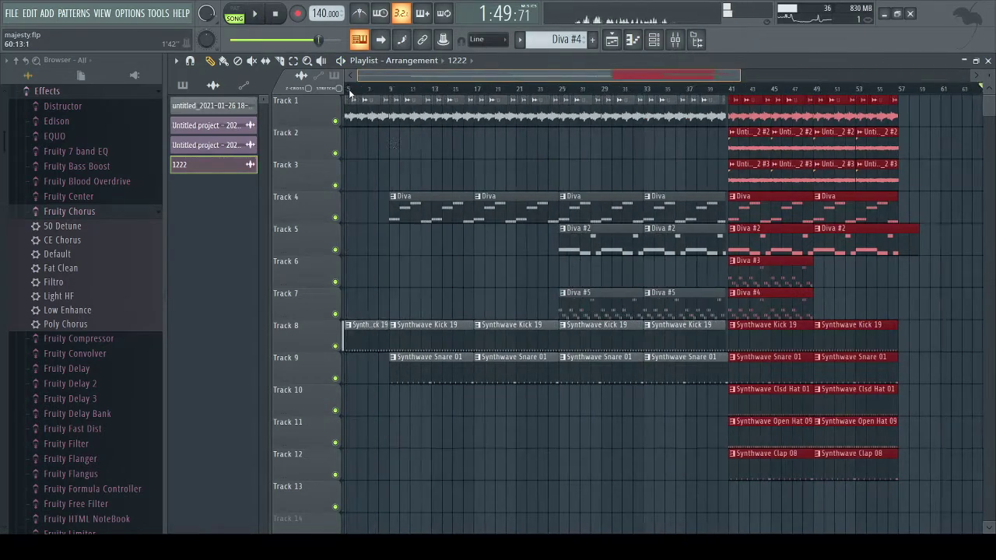
key("ctrl+d")
left_click(432, 91)
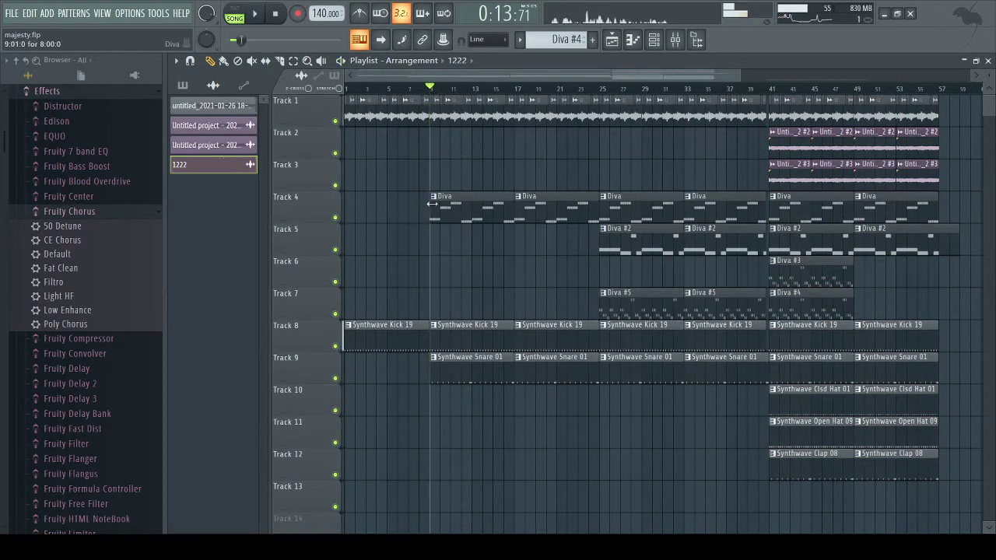
Place the Diva #5 audio clip on Track 5 at bar 9 and solo Track 5.
left_click(445, 200)
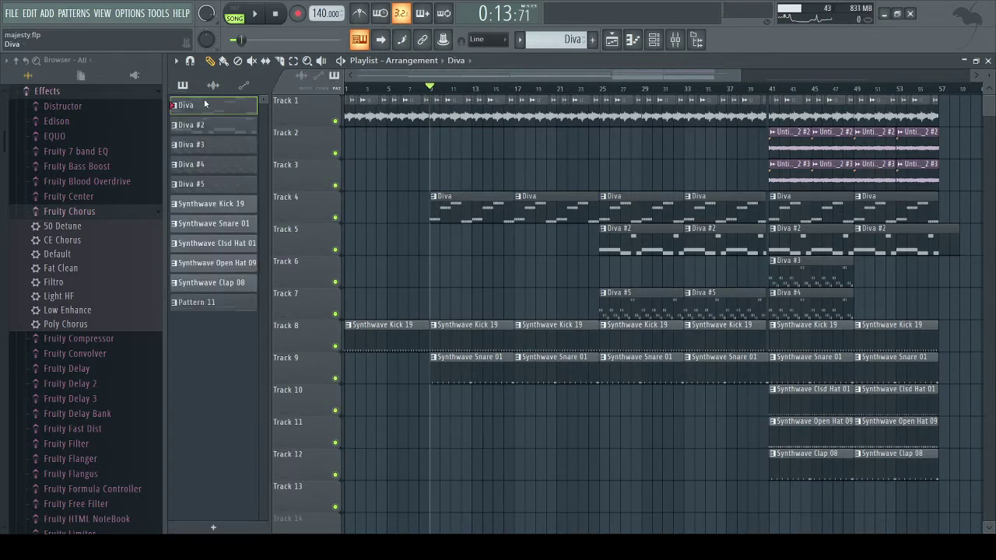
key("l")
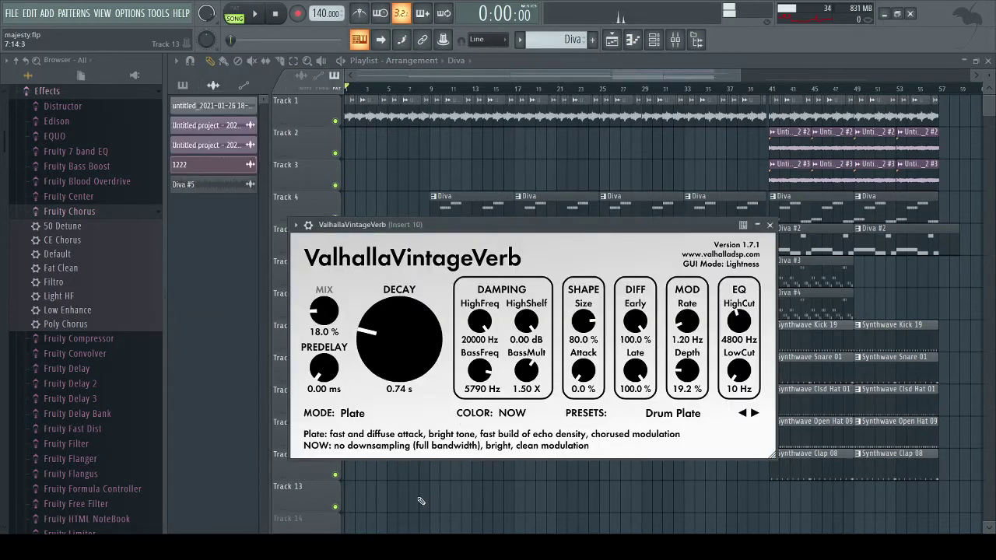
left_click(220, 187)
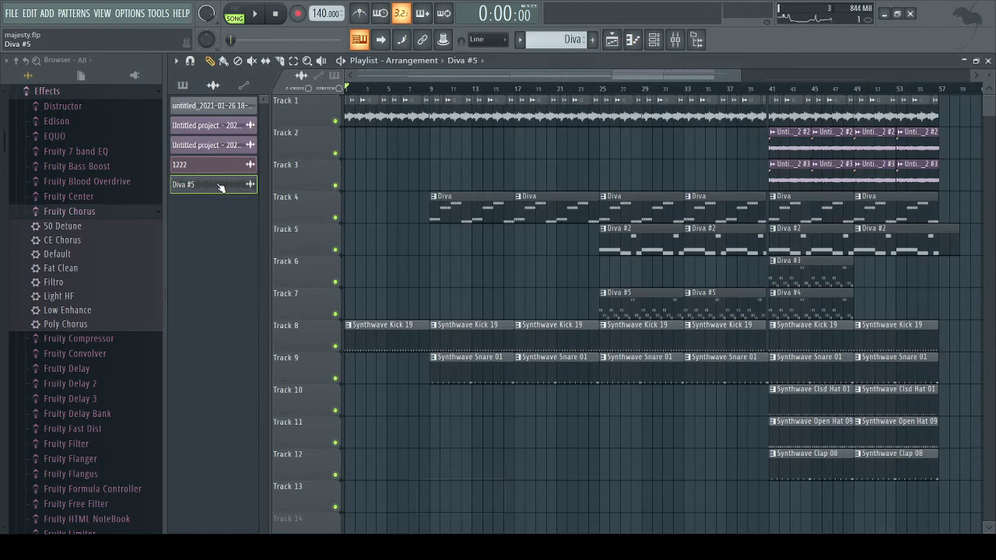
left_click(446, 252)
left_click(336, 250, "ctrl")
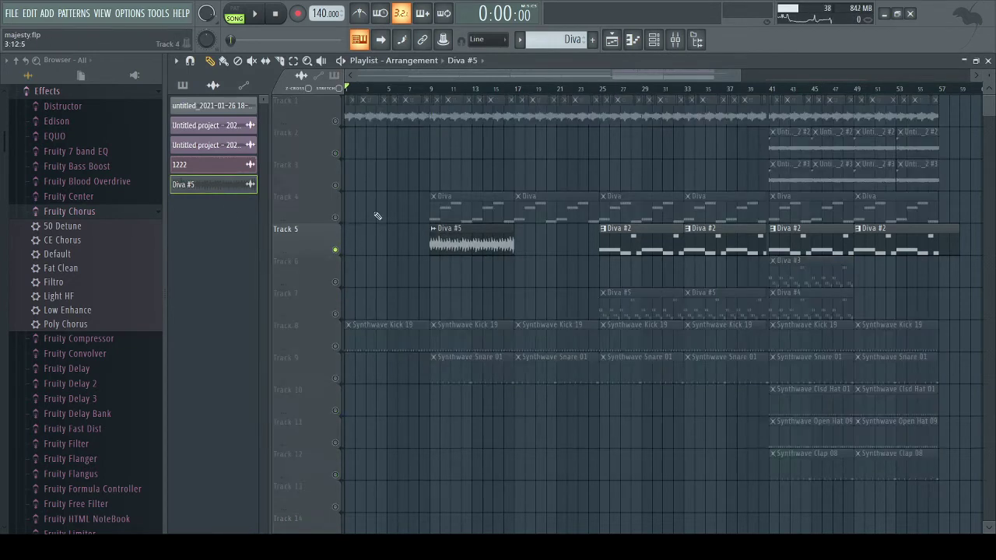
Play the soloed Diva #5 audio clip from bar 9.
left_click(433, 88)
key("space")
scroll(438, 275, "up", 3)
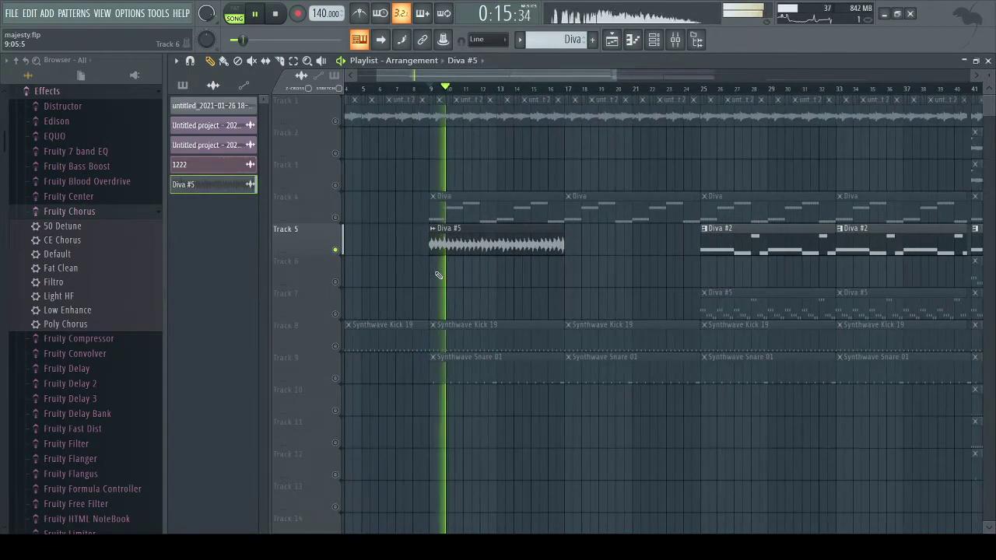
scroll(474, 281, "up", 3)
scroll(474, 272, "down", 4)
Examine the notes of the Diva pattern in the piano roll, then close it.
left_click(465, 217)
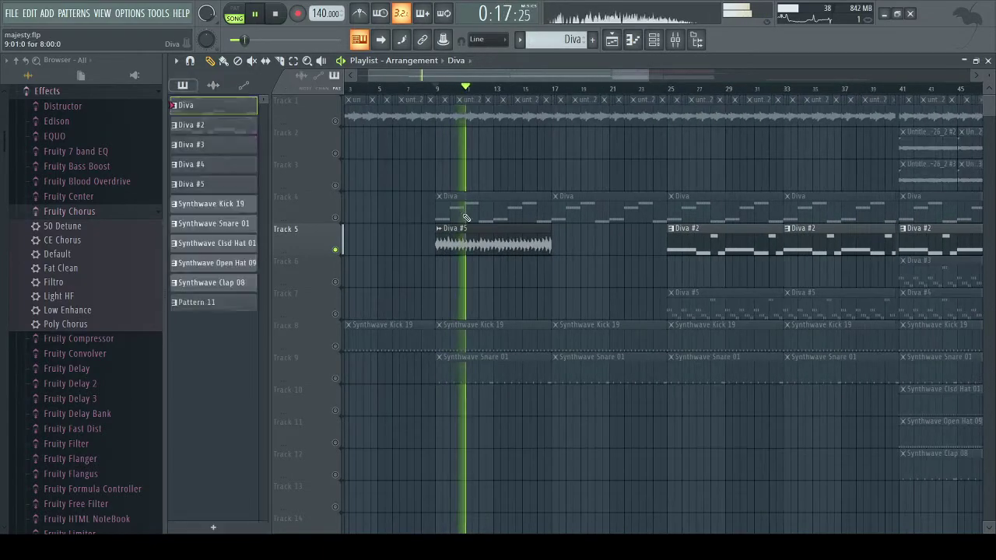
double_click(465, 217)
scroll(285, 236, "up", 5)
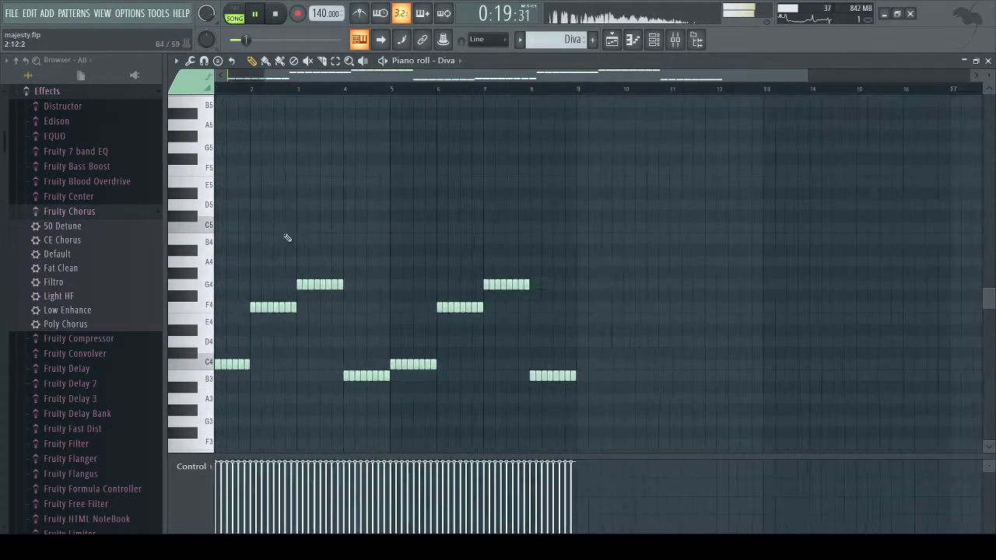
scroll(378, 187, "down", 1)
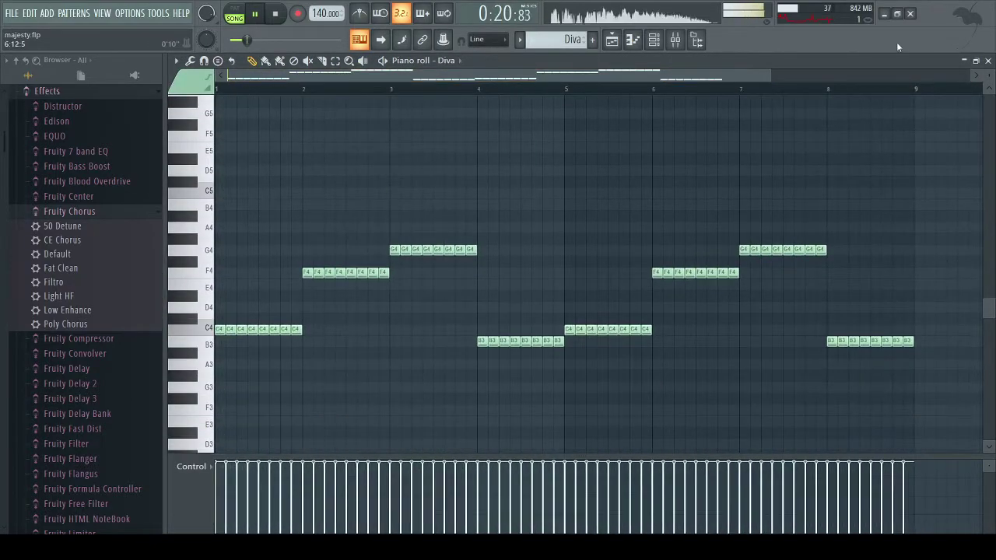
left_click(989, 61)
Inspect the Kickstart and FabFilter Pro-Q 3 settings on mixer Insert 3 while the song plays.
left_click(679, 43)
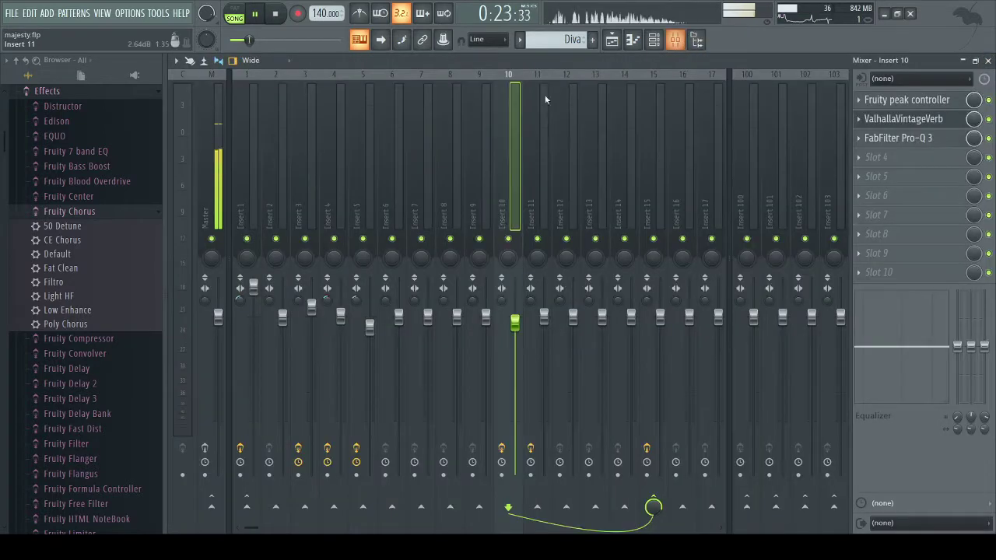
left_click(324, 167)
left_click(307, 168)
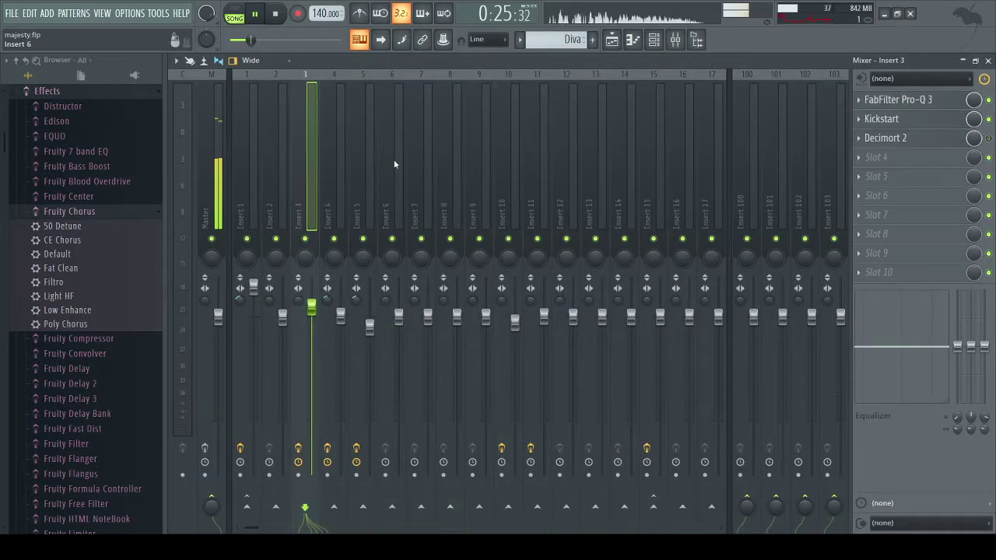
left_click(899, 119)
key("space")
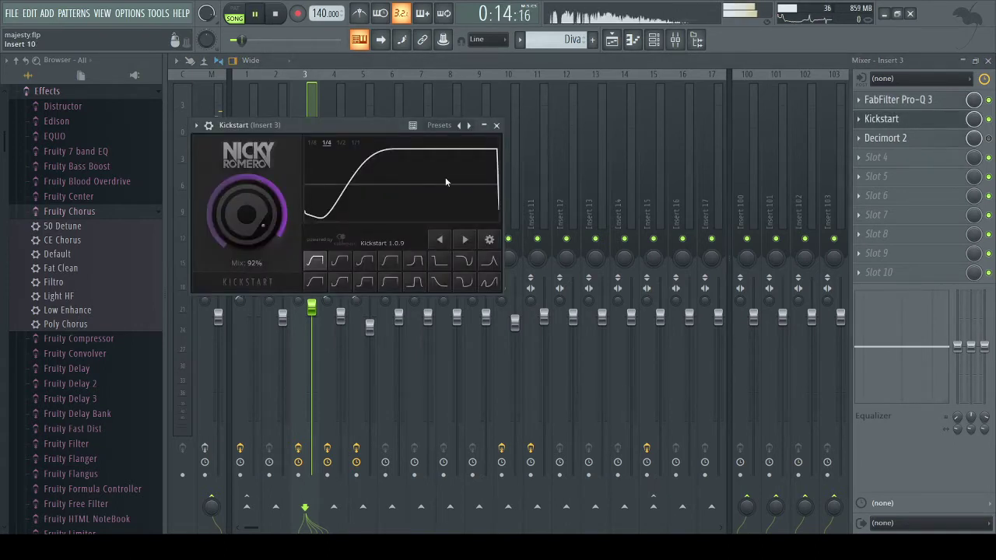
left_click(498, 126)
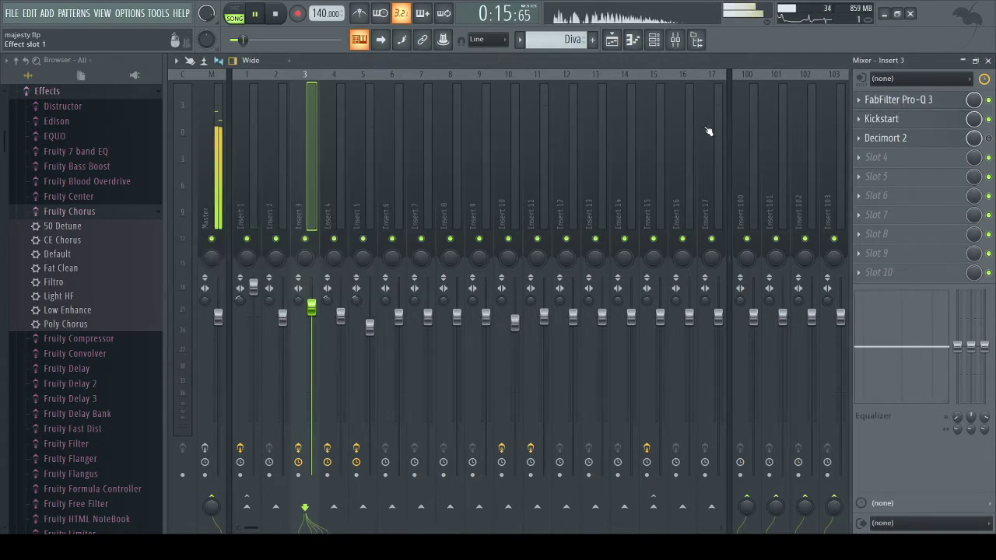
left_click(899, 100)
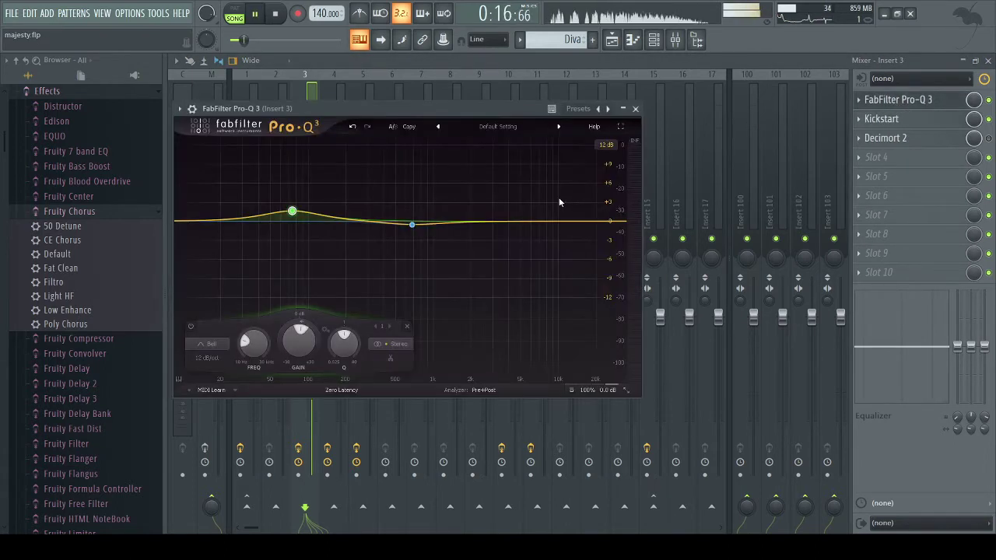
left_click(638, 110)
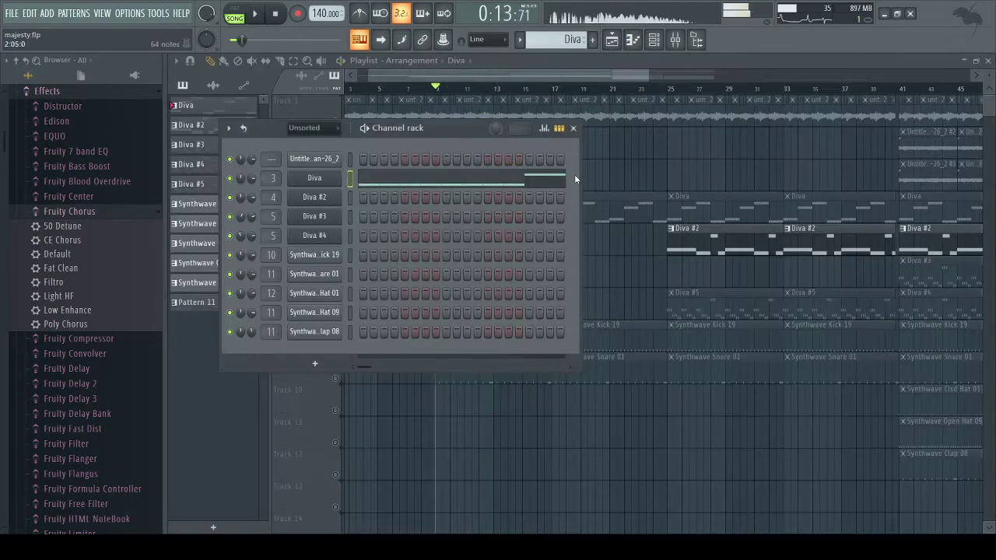
Delete the Diva #5 audio clip from Track 5 and play the Diva #2 part from bar 25.
left_click(617, 164)
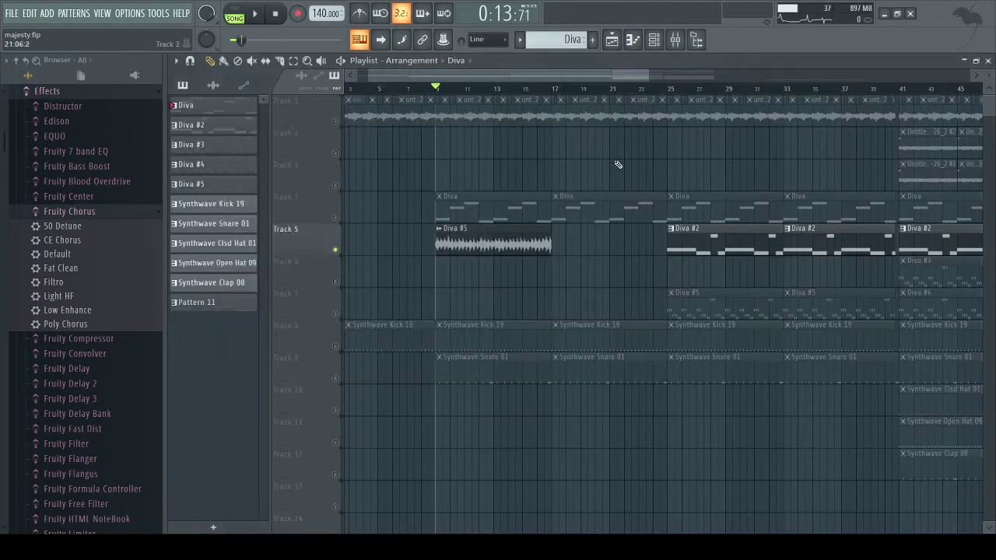
right_click(529, 239)
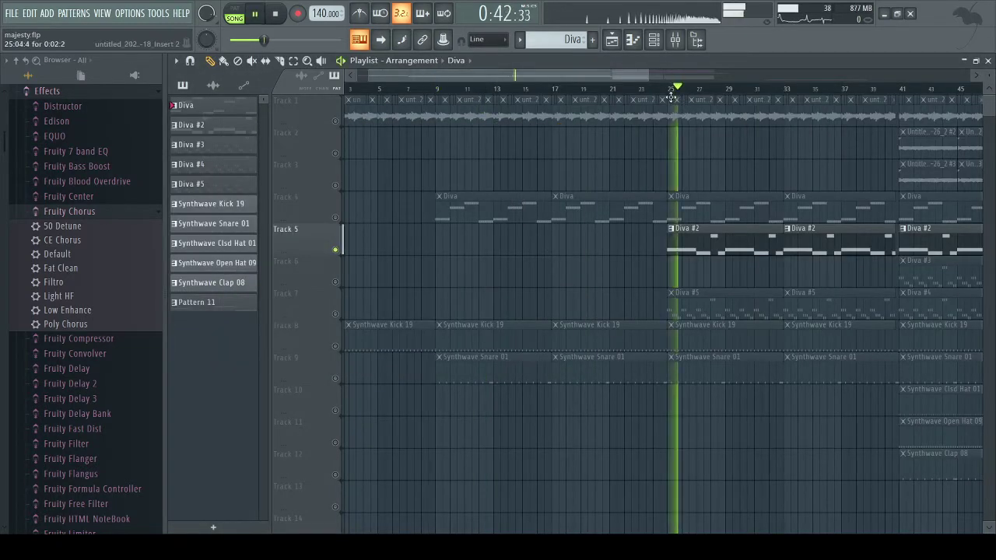
scroll(685, 155, "down", 3)
scroll(697, 176, "up", 1)
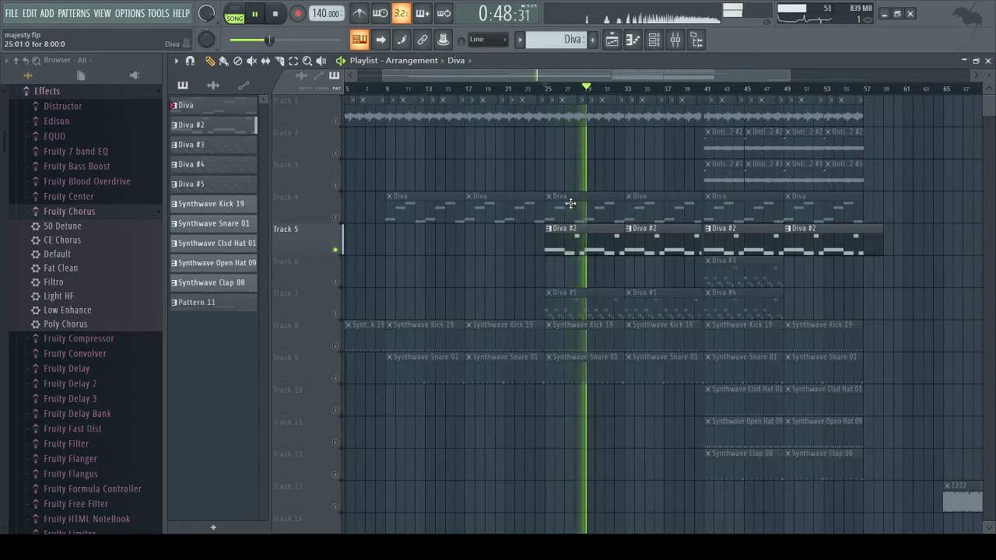
scroll(621, 275, "up", 2)
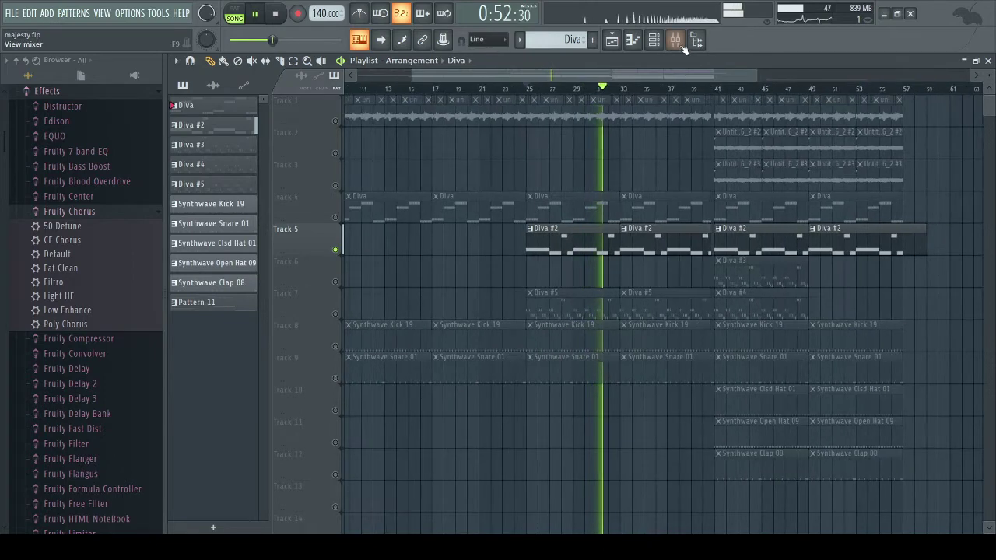
Inspect the ValhallaVintageVerb settings on mixer Insert 4 and return to the playlist.
key("F9")
left_click(877, 100)
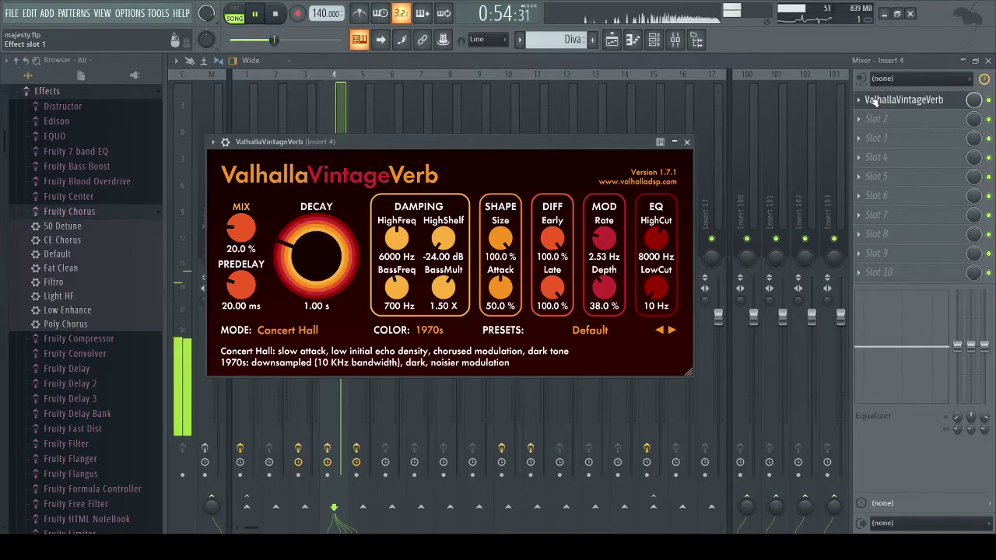
left_click(687, 142)
key("F9")
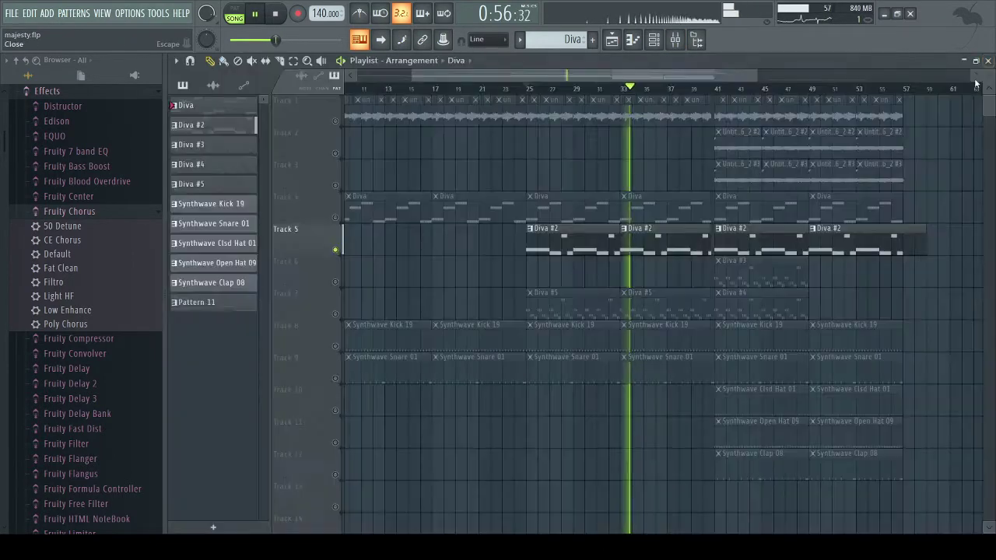
Solo Track 7 and play its Diva #5 pattern from bar 25.
key("space")
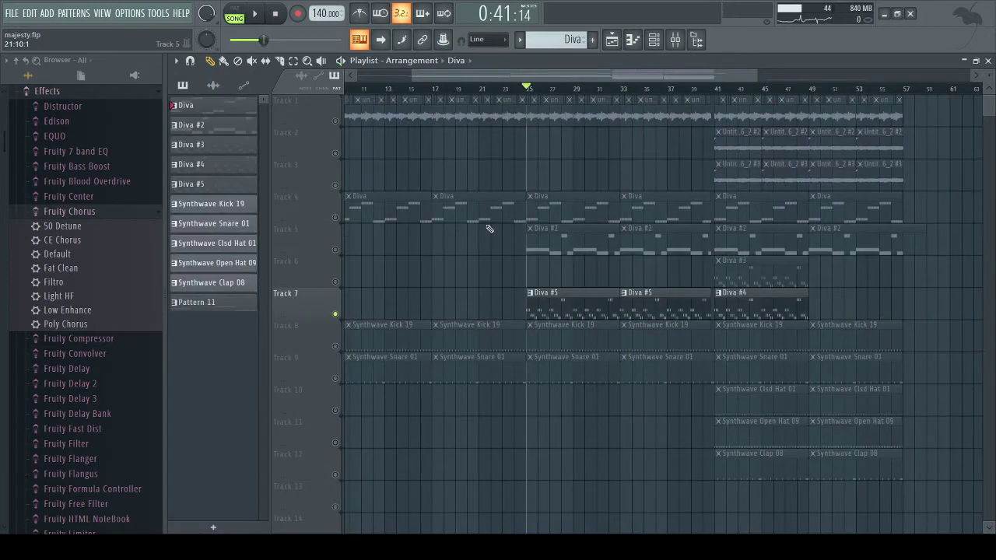
key("space")
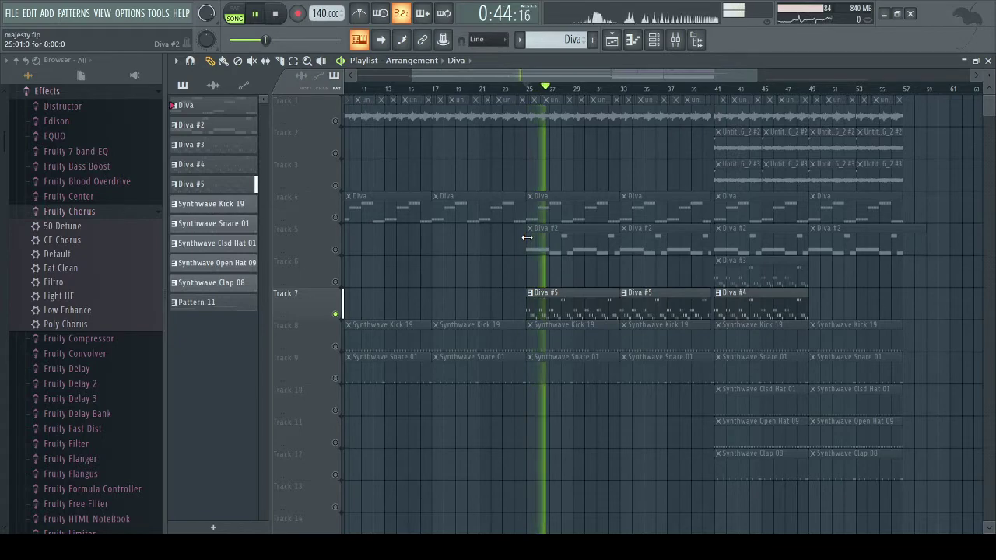
scroll(583, 272, "down", 1, "ctrl")
scroll(583, 272, "down", 1, "ctrl")
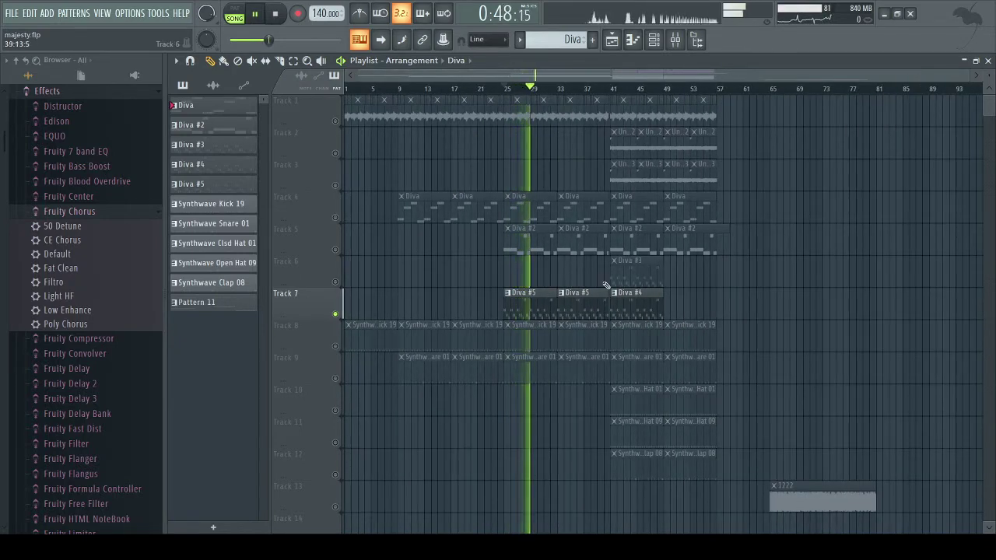
Enable Track 6 alongside Track 7 and play both from bar 41.
key("space")
left_click(335, 281)
left_click(613, 88)
key("space")
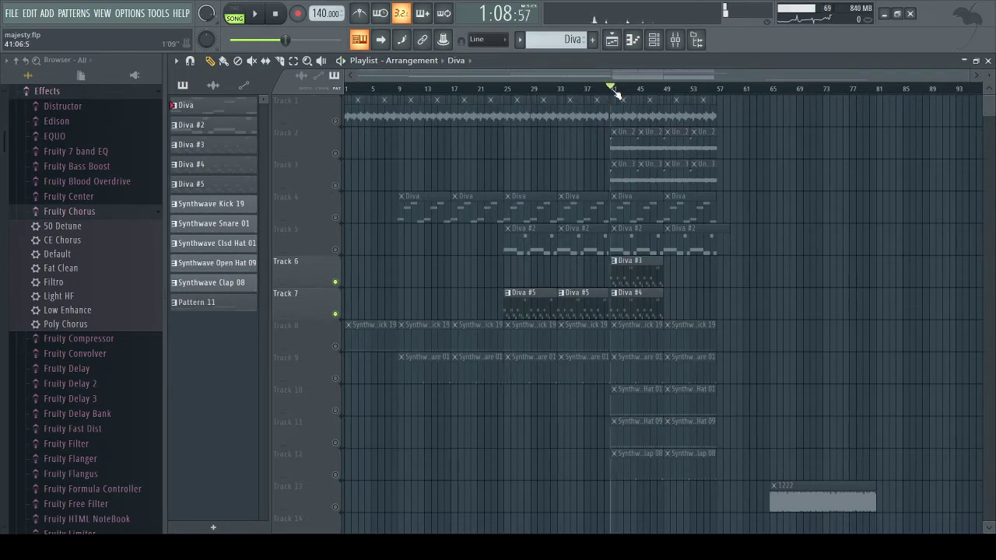
Inspect the Fruity PanOMatic and ValhallaVintageVerb effects on mixer Insert 5.
left_click(654, 40)
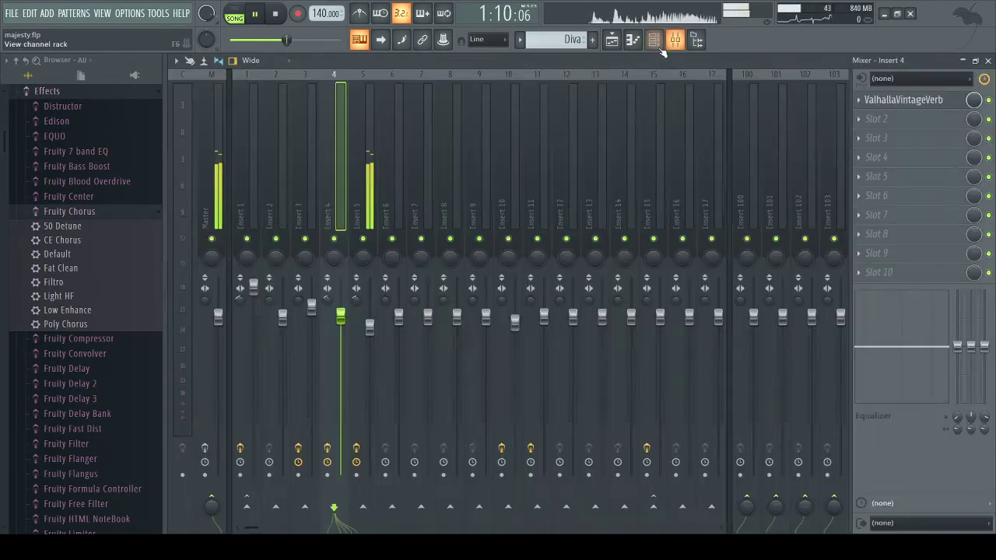
left_click(372, 181)
left_click(897, 99)
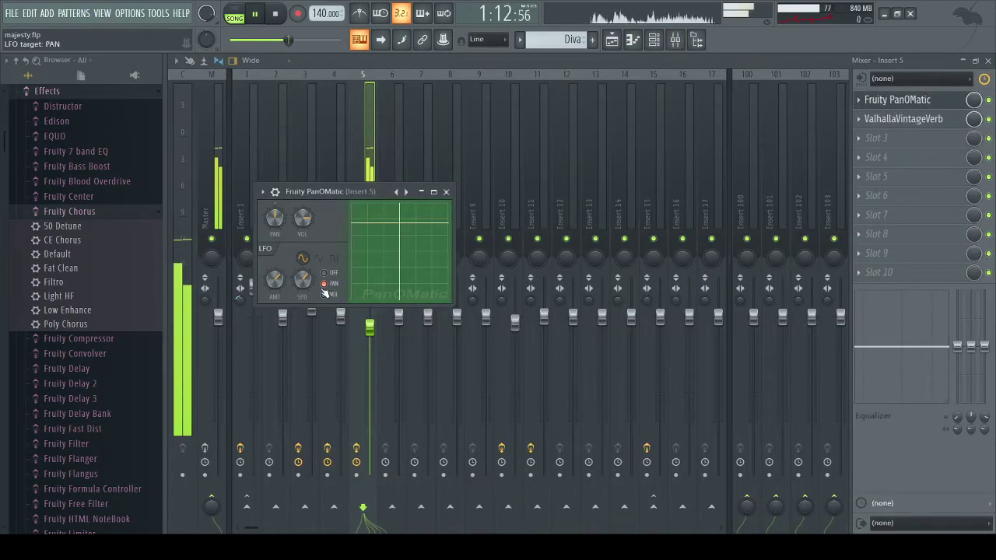
left_click(446, 191)
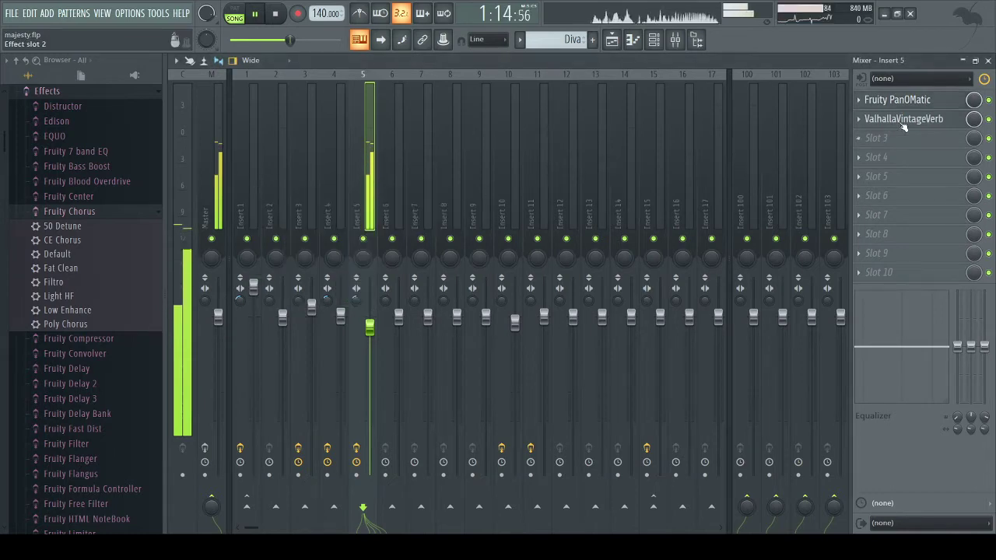
left_click(903, 120)
left_click(719, 175)
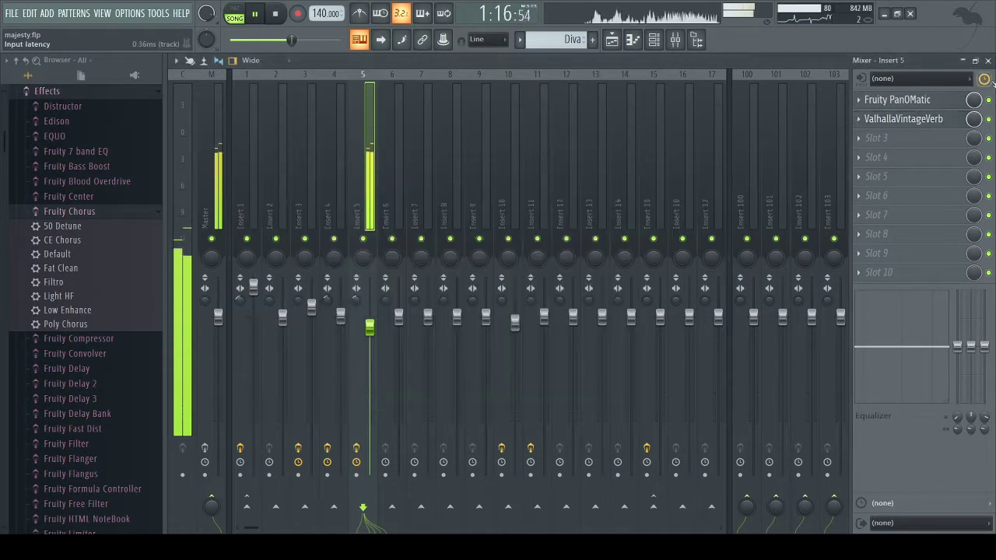
Stop playback in the playlist, then unmute Tracks 8 and 9 and mute Tracks 6 and 7.
key("F5")
key("space")
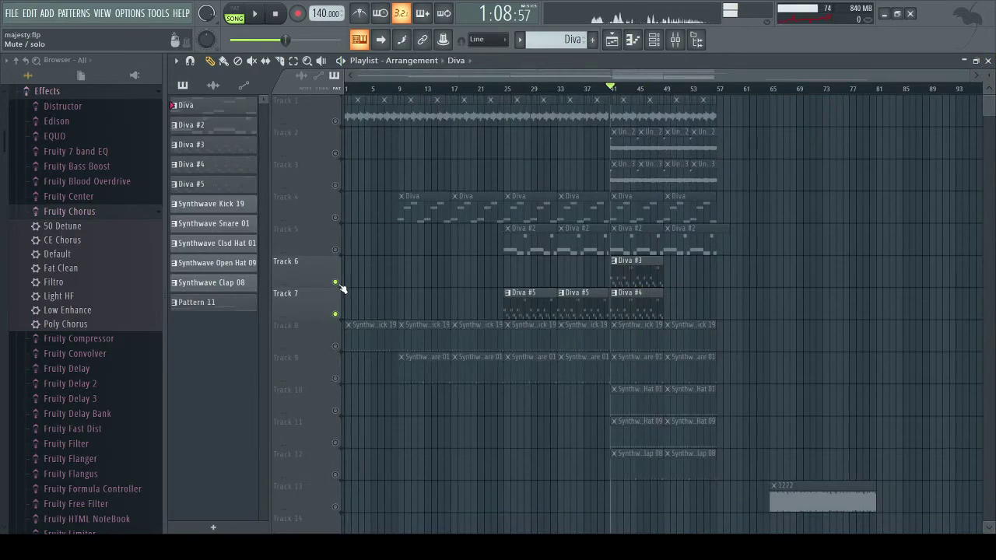
left_click(336, 347)
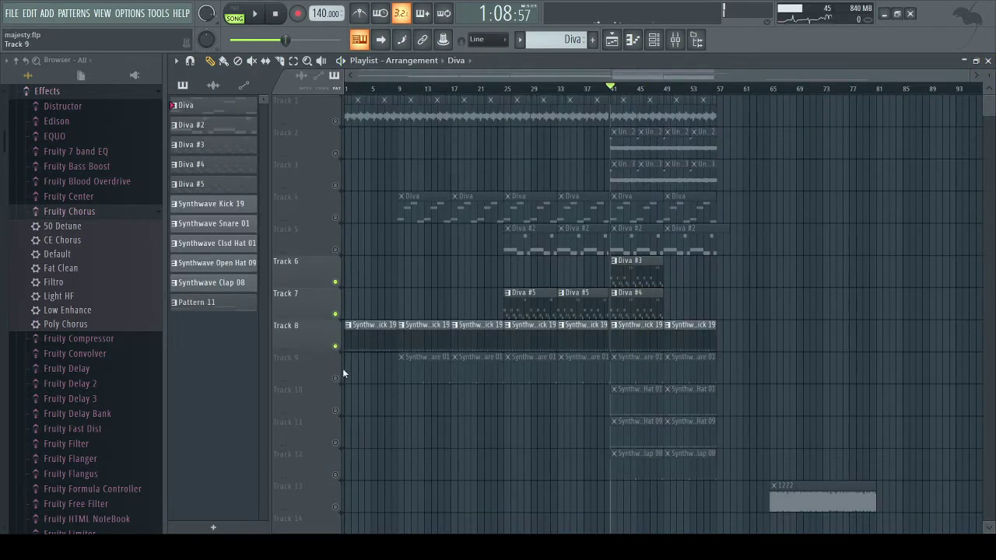
left_click(336, 379)
left_click(335, 314)
left_click(336, 282)
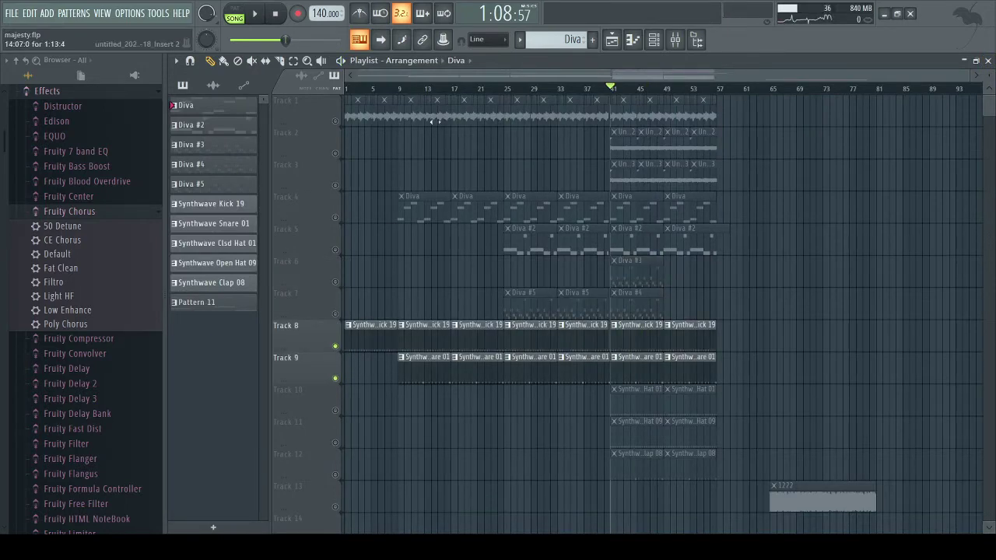
Minimize the playlist and open the Diva synth of the first Diva channel to view its preset.
left_click(965, 63)
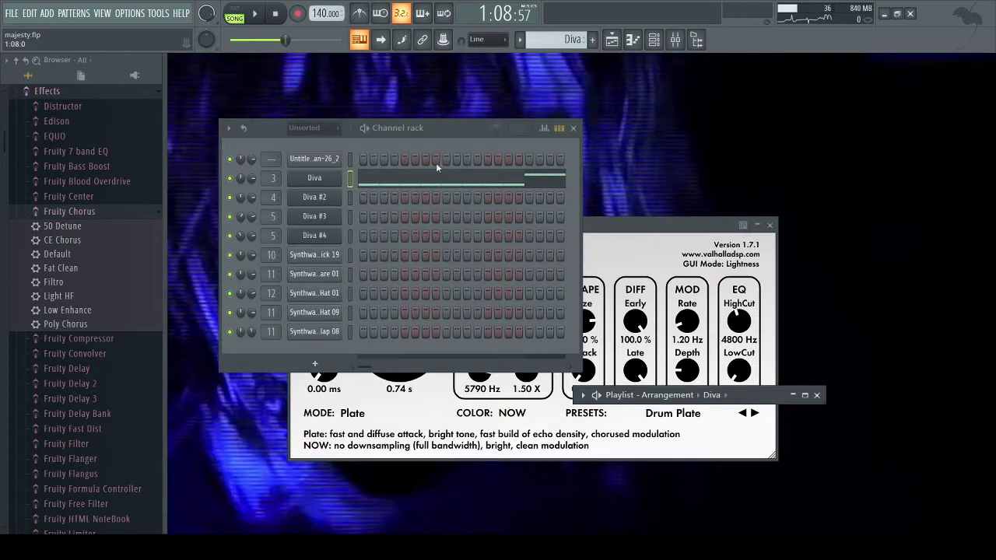
left_click(325, 185)
left_click_drag(452, 163, 467, 147)
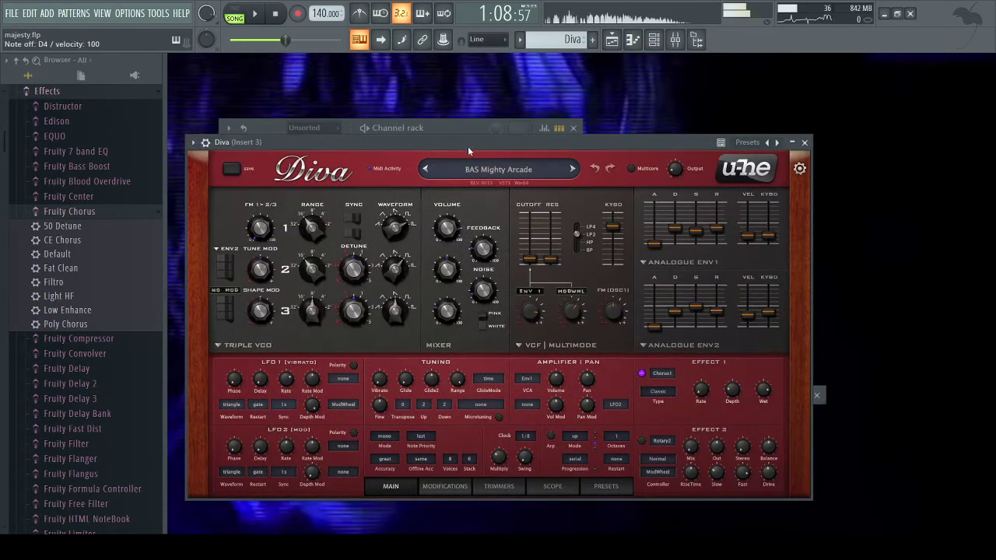
Show the first Diva's preset browser, audition a note of the BAS Mighty Arcade preset, and close the synth.
left_click(606, 486)
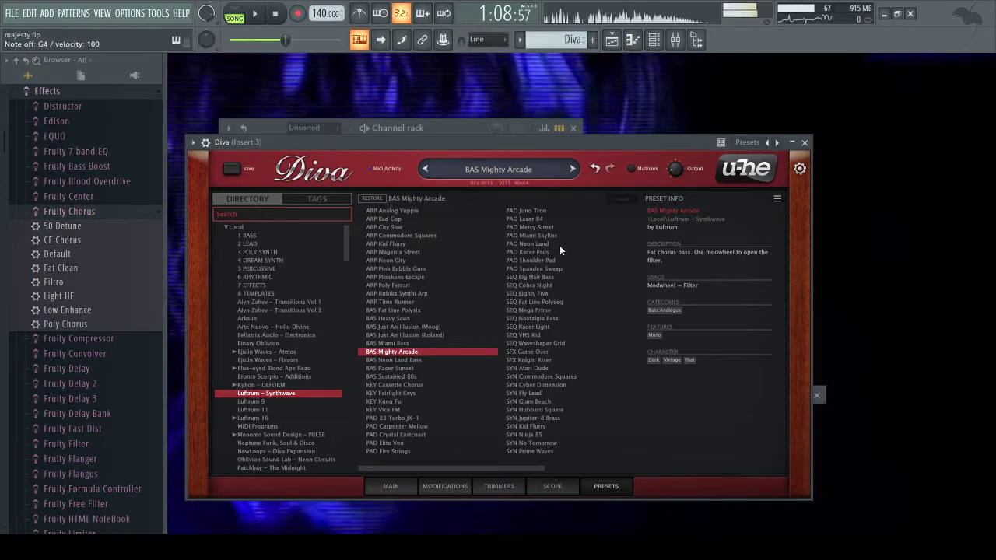
key("b")
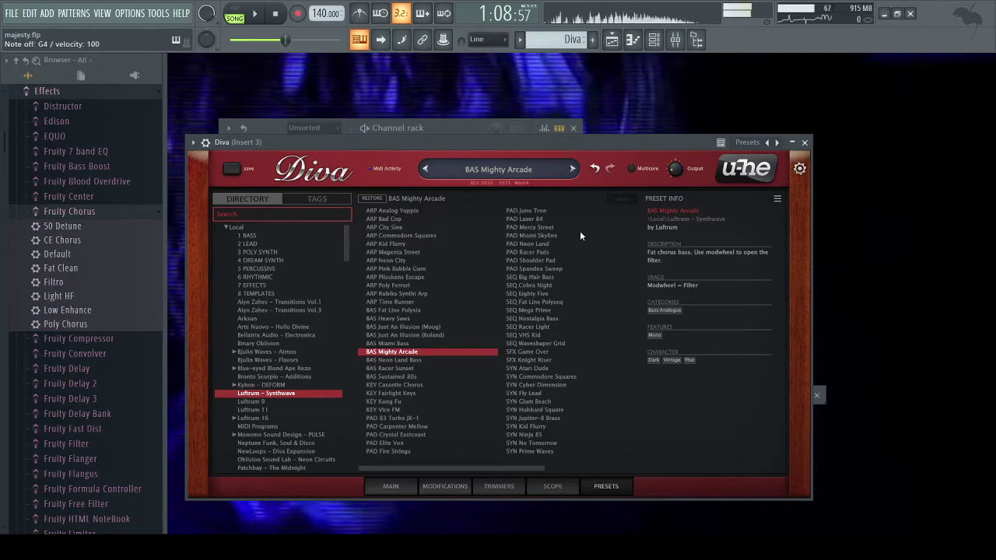
left_click(805, 142)
Open Diva #2, audition a few notes of its SYN Glam Beach preset, and close the synth.
left_click(331, 198)
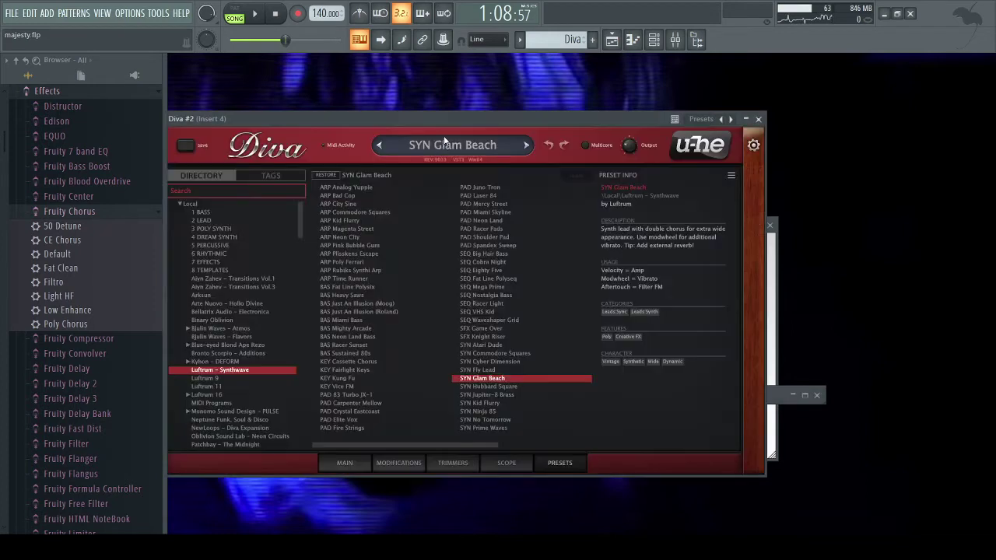
left_click_drag(429, 114, 522, 119)
key("v")
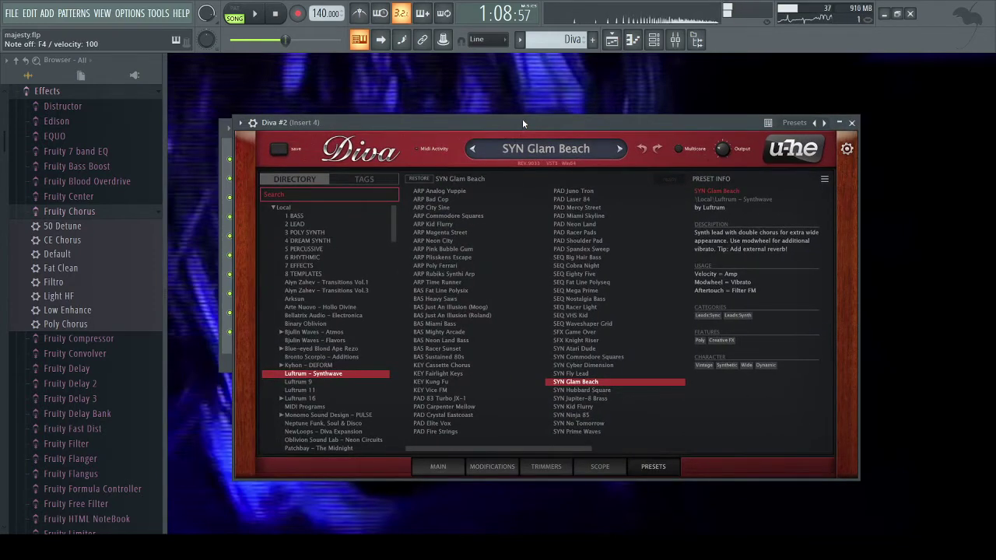
key("x")
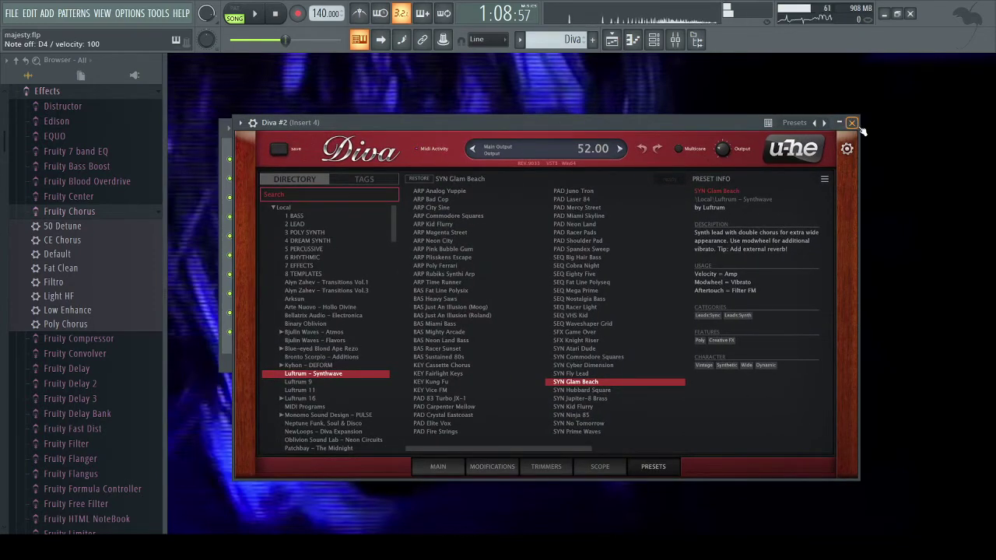
left_click(852, 123)
Open Diva #3, show its KEY Cassette Chorus preset in the preset browser, and close the synth.
left_click(331, 219)
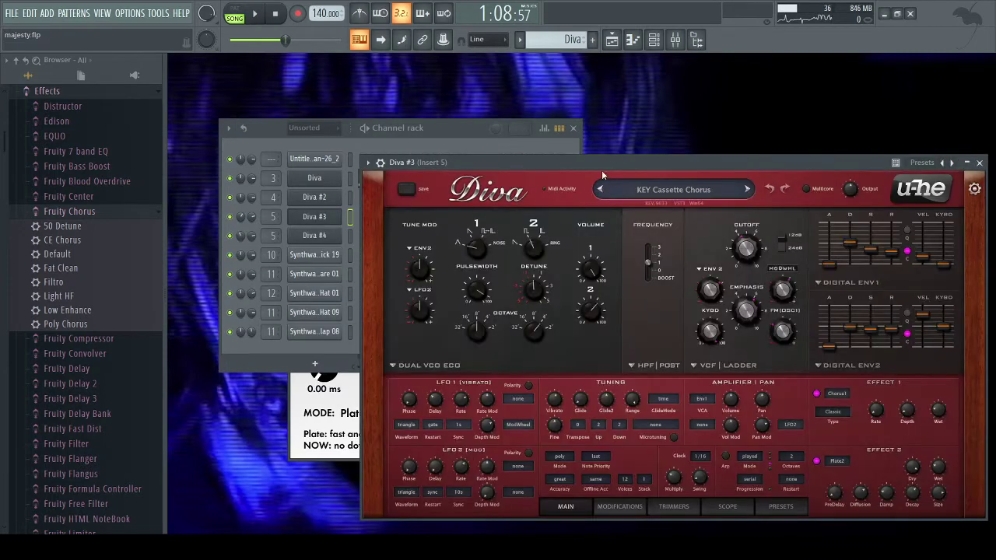
left_click_drag(612, 172, 500, 119)
left_click(671, 466)
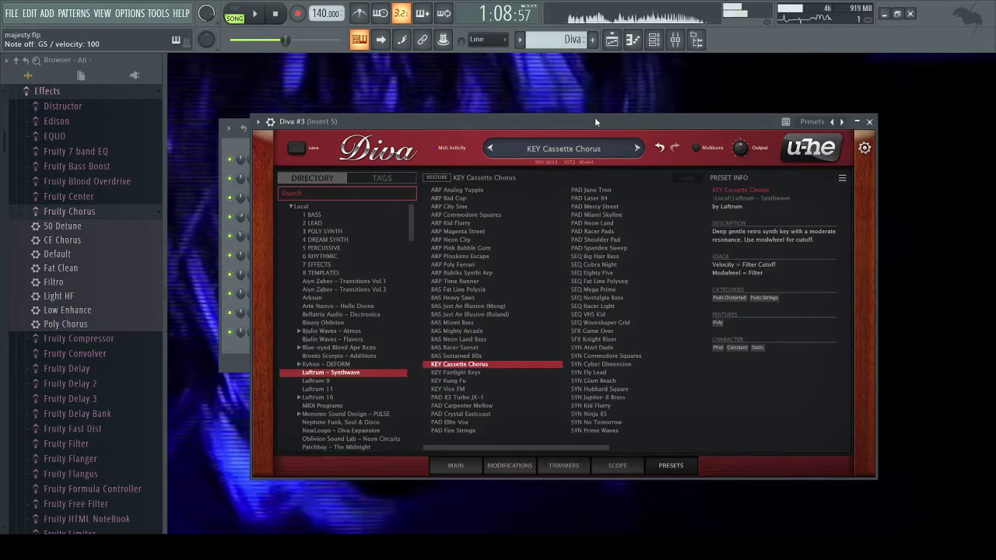
left_click(869, 121)
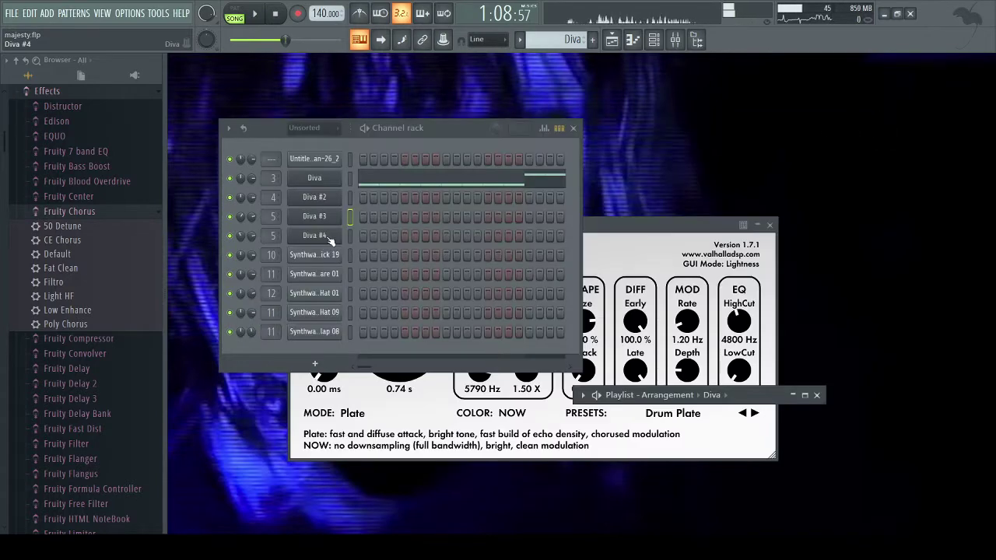
View the SYN Commodore Squares preset of Diva #4, then close the synth and the channel rack.
left_click(330, 237)
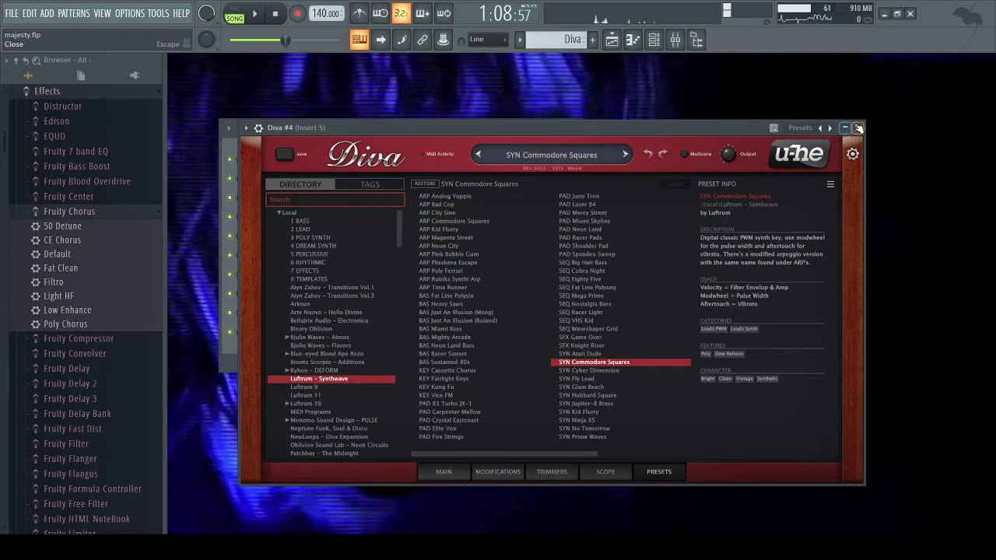
left_click(858, 129)
left_click(574, 128)
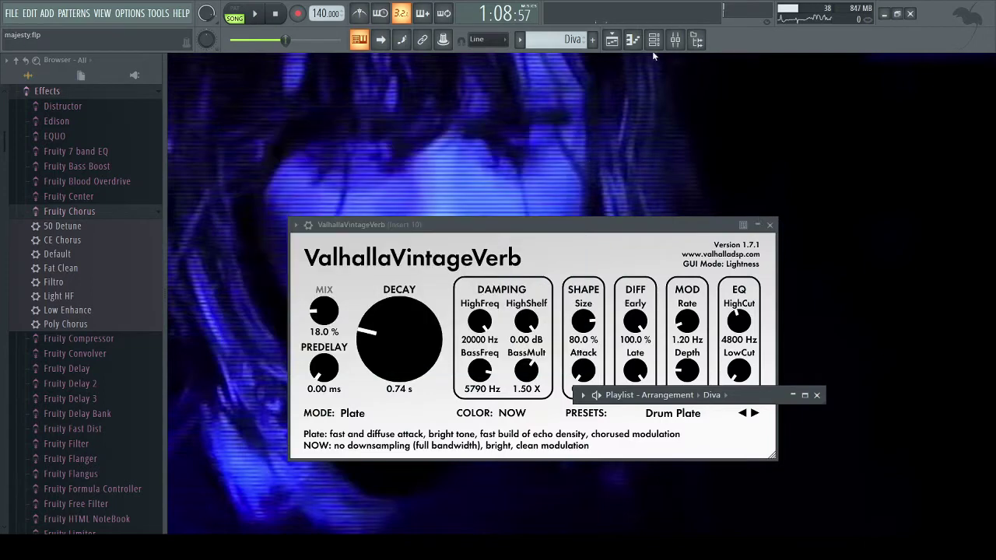
Restore the playlist to full size and play the kick and snare tracks from bar 9, then stop playback.
left_click(612, 39)
left_click(806, 395)
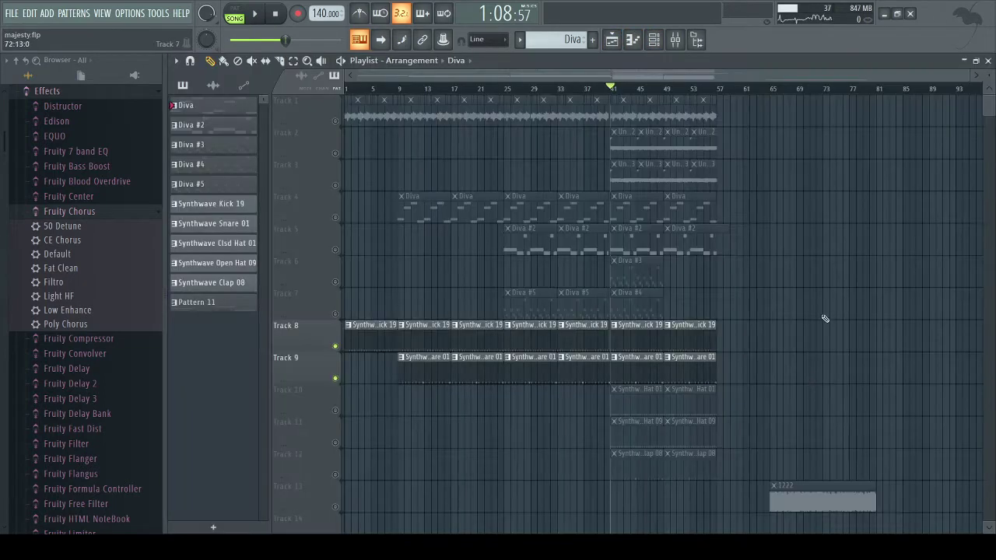
left_click(379, 94)
key("space")
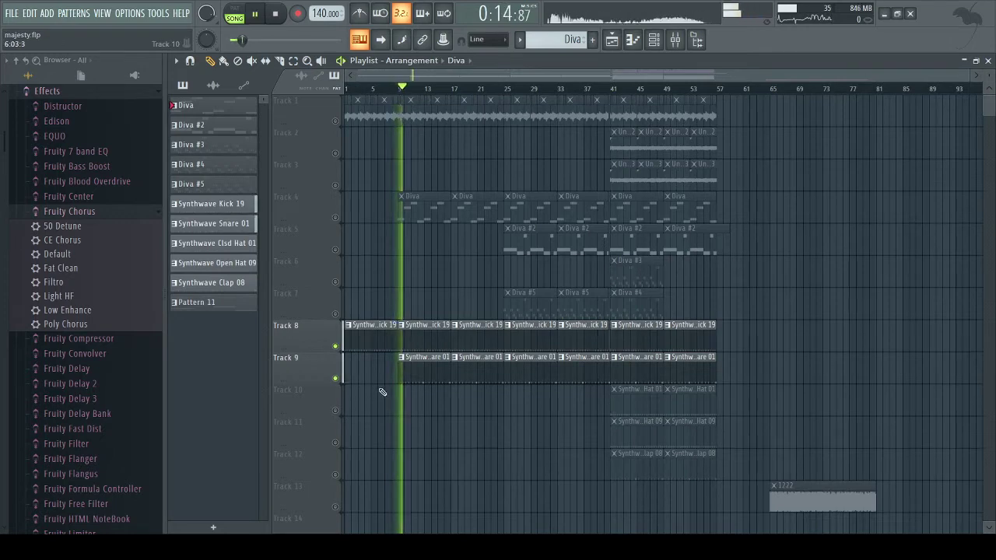
scroll(409, 403, "up", 2)
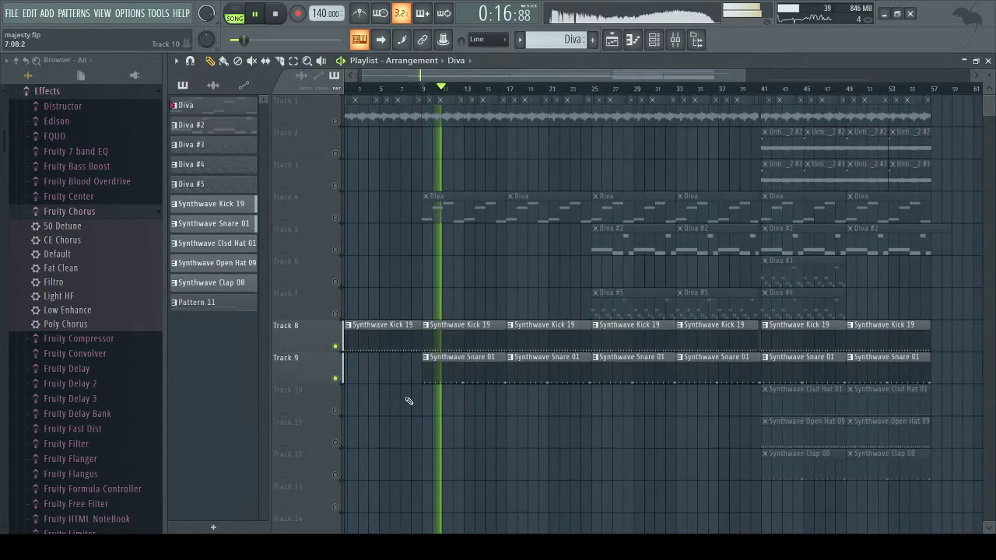
scroll(407, 402, "up", 2)
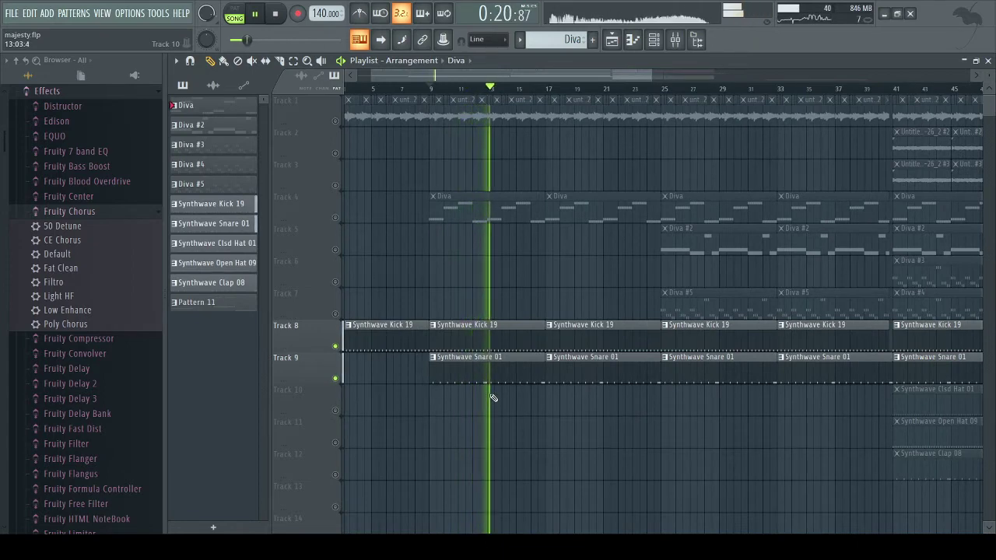
key("space")
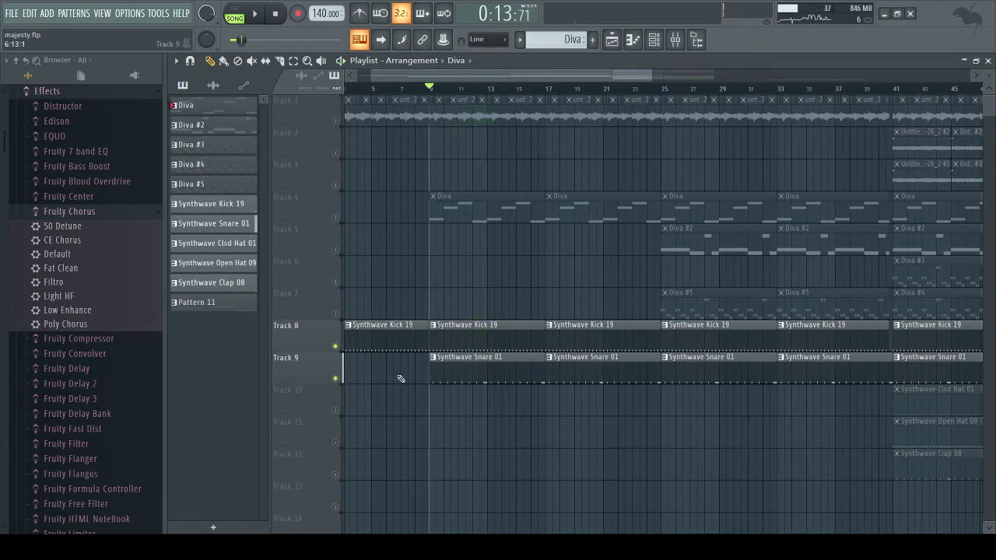
Open the Synthwave Snare 01 pattern in the piano roll and examine its notes and rolls during playback.
double_click(450, 367)
key("space")
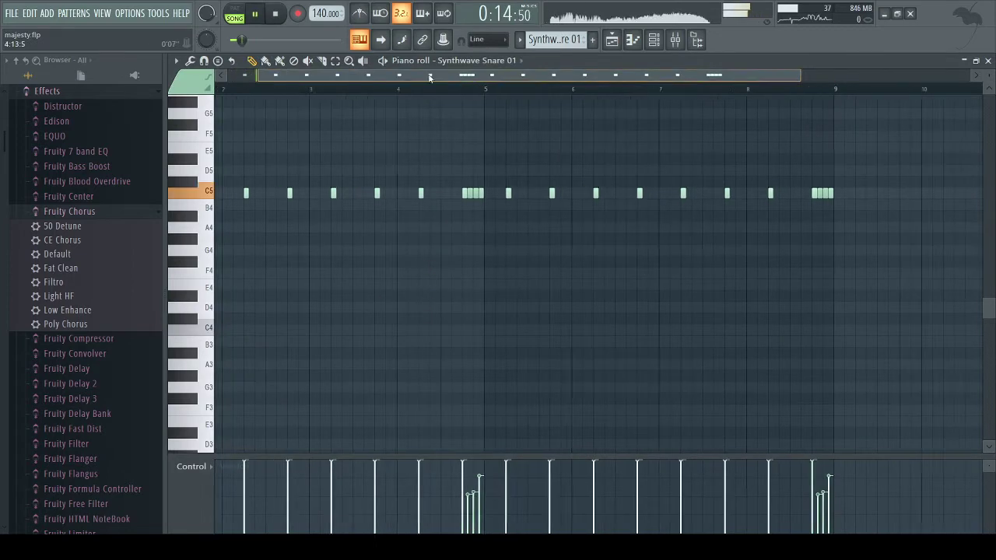
left_click_drag(429, 78, 399, 79)
scroll(443, 271, "up", 1)
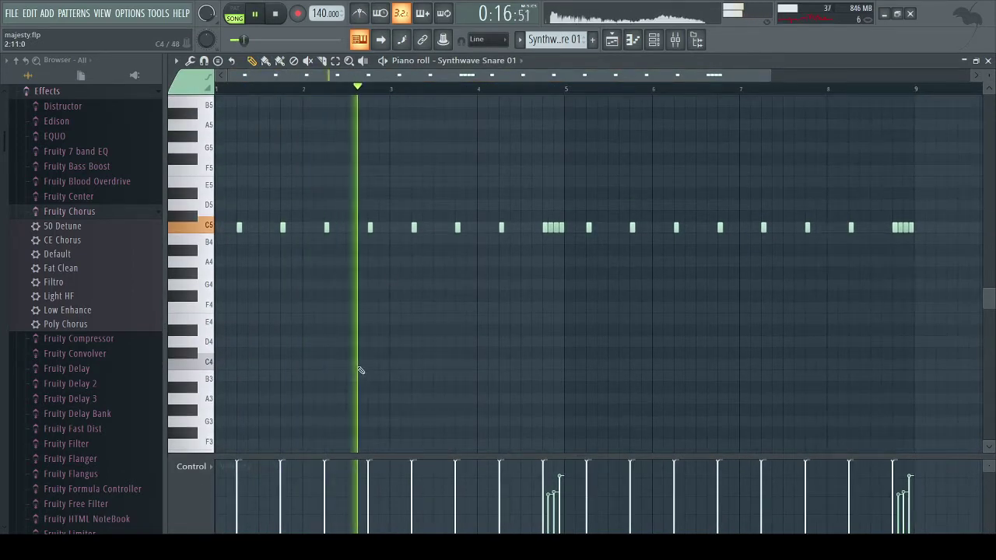
scroll(473, 373, "up", 1)
scroll(574, 331, "up", 4)
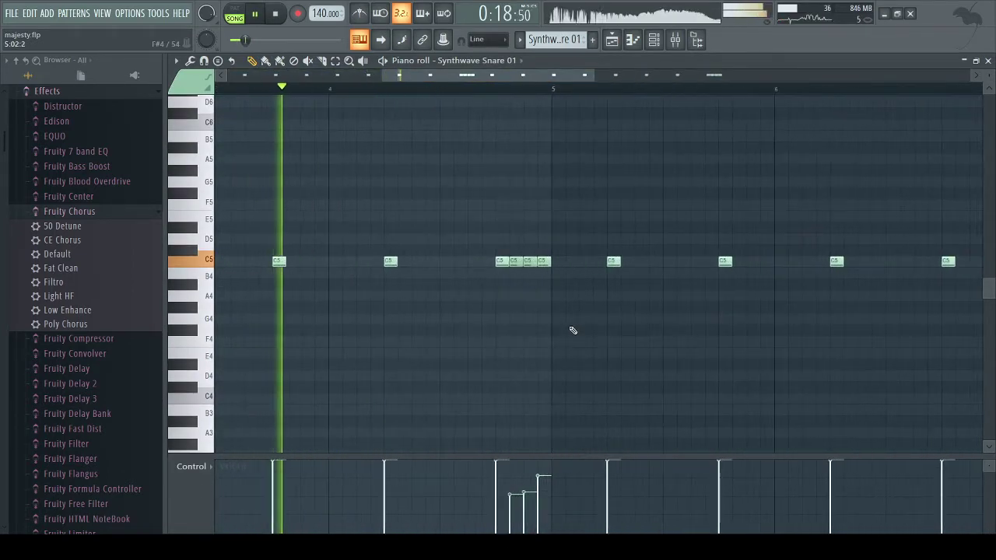
scroll(572, 330, "down", 5)
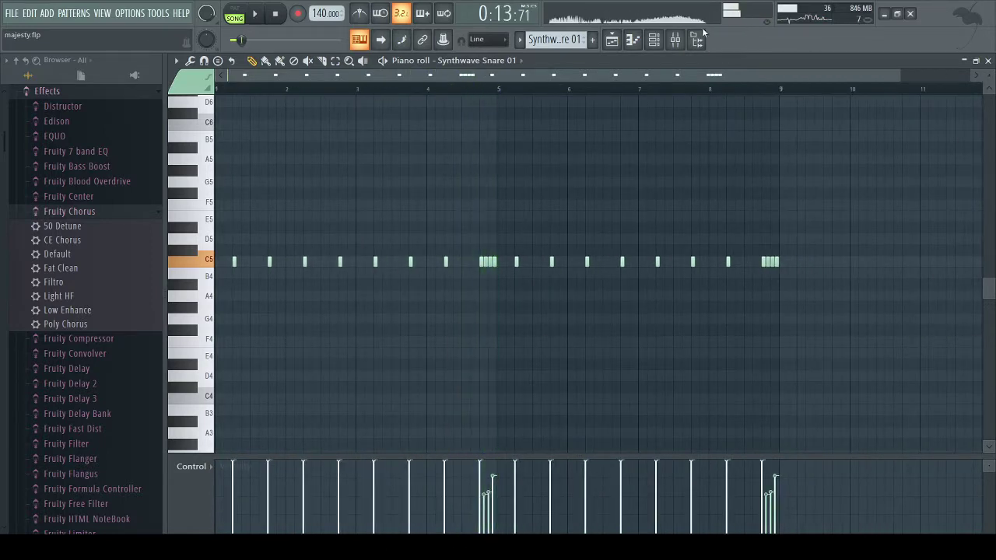
Bring up the mixer, briefly play the drums, and close the Fruity NoteBook note on Insert 10.
left_click(675, 41)
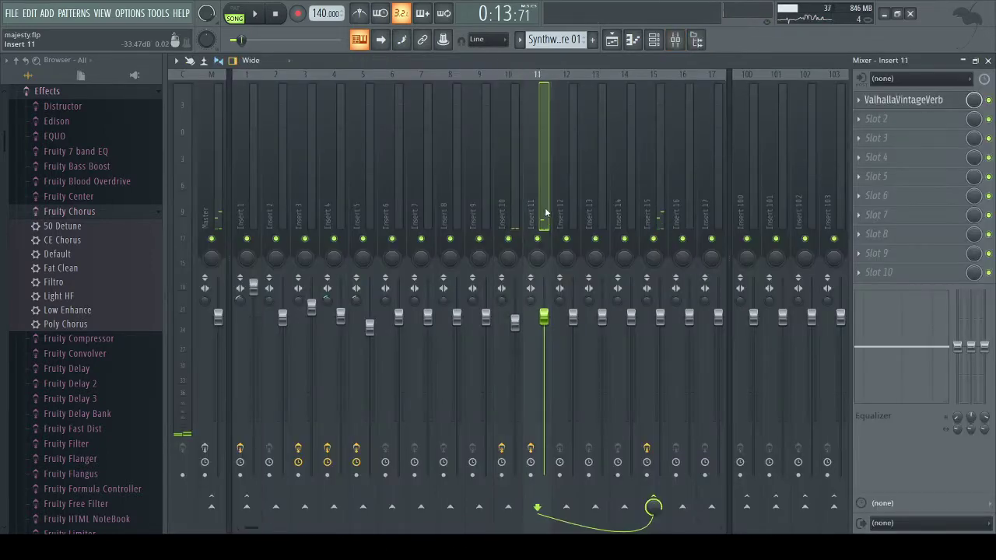
key("space")
key("space")
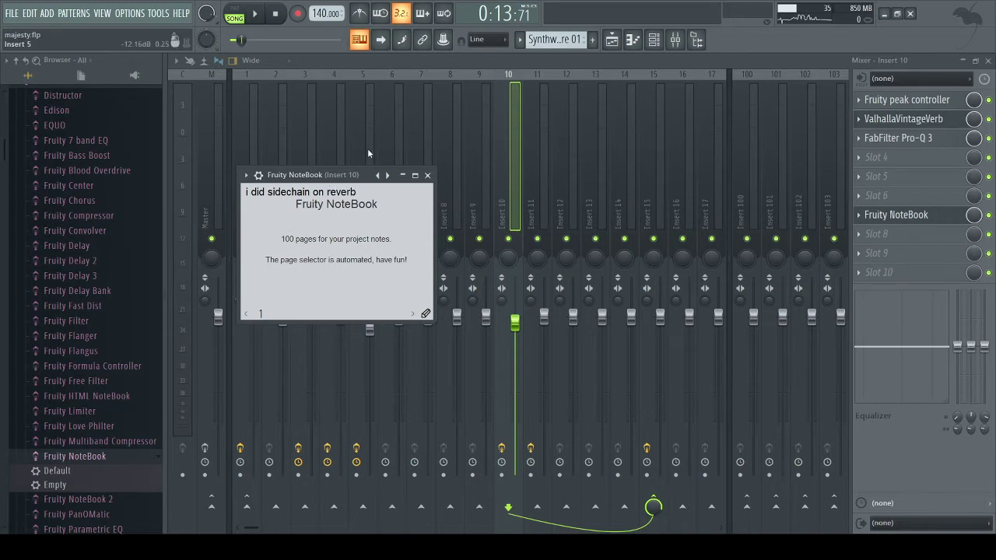
left_click(427, 175)
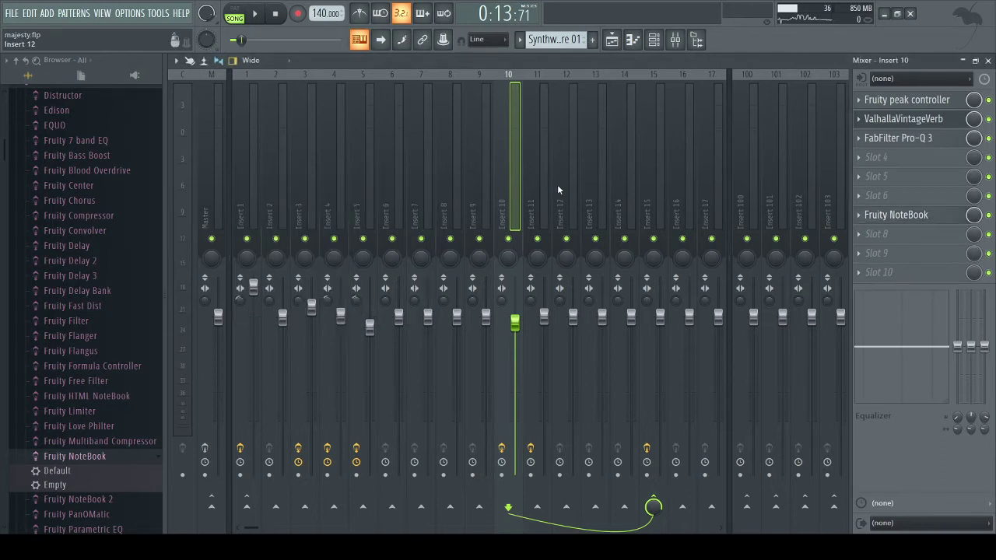
Play the drums and inspect the Fruity peak controller on mixer Insert 10, then close it.
key("space")
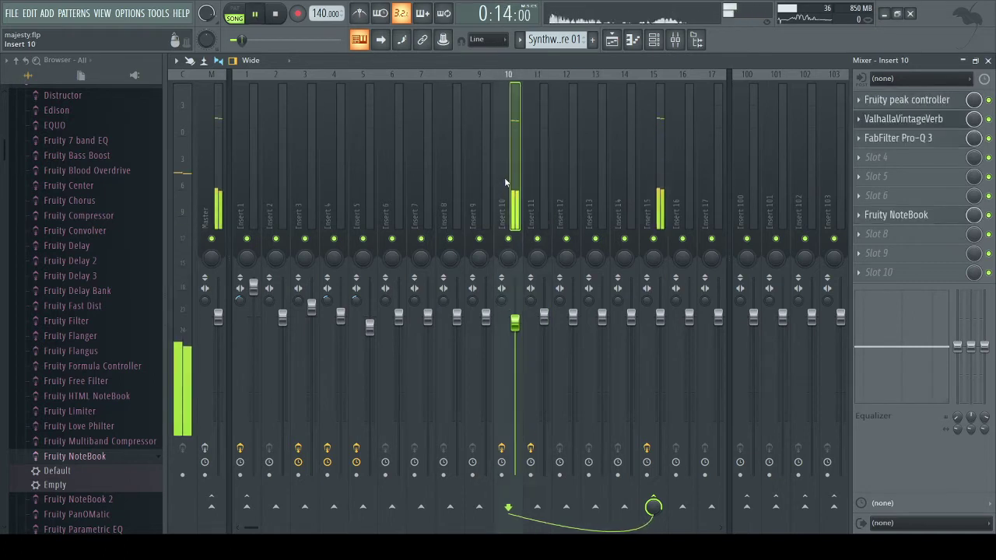
left_click(932, 103)
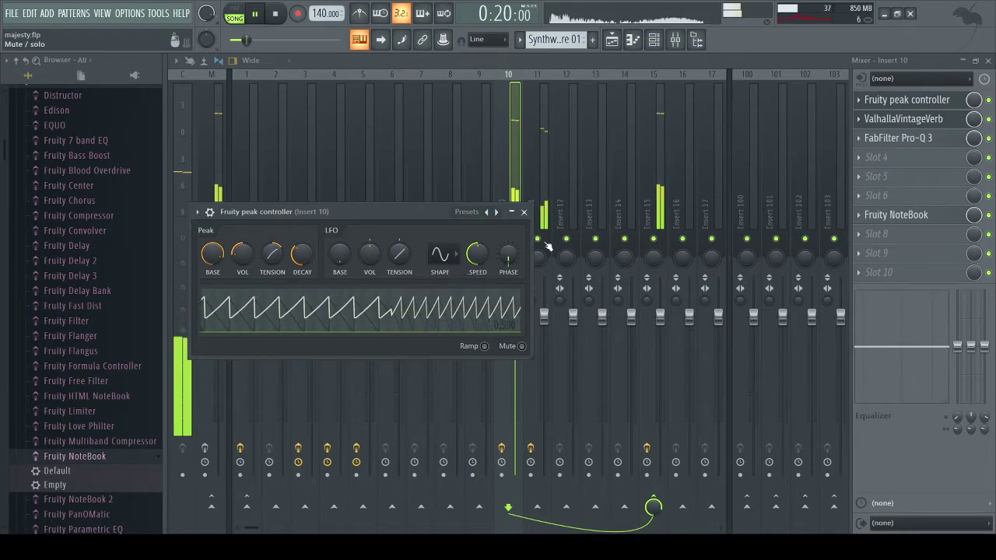
left_click(525, 212)
Open the ValhallaVintageVerb on mixer Insert 11 and reposition its window to watch the sidechained mix level.
left_click(535, 205)
left_click(888, 104)
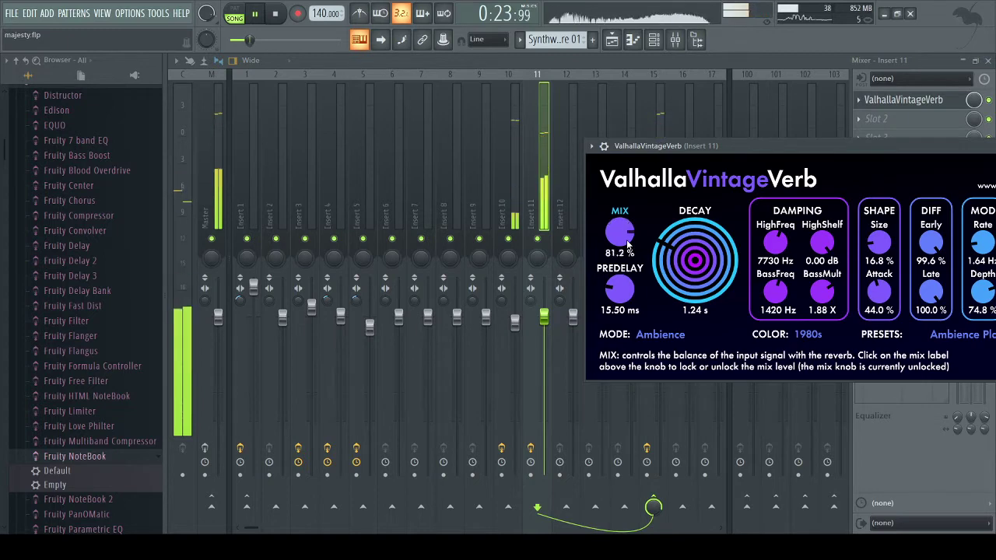
left_click_drag(741, 144, 463, 289)
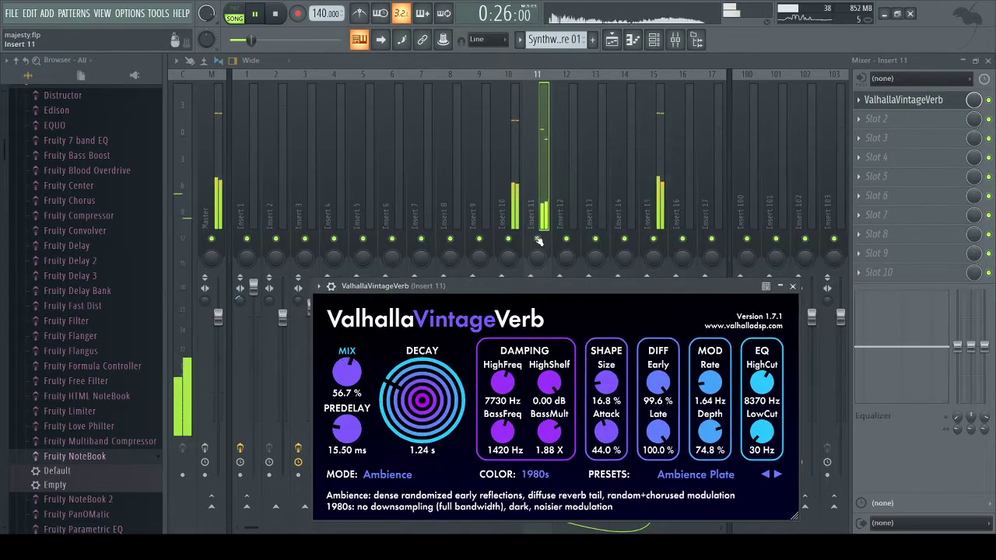
Solo mixer Insert 11, re-enable Insert 10 alongside it, and toggle the solo on Insert 11 again.
right_click(537, 239)
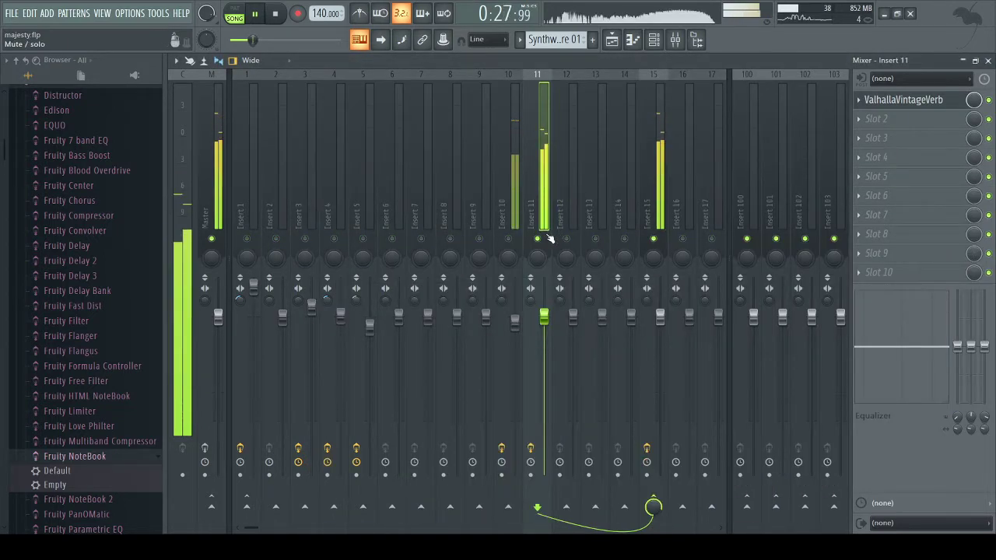
left_click(511, 237)
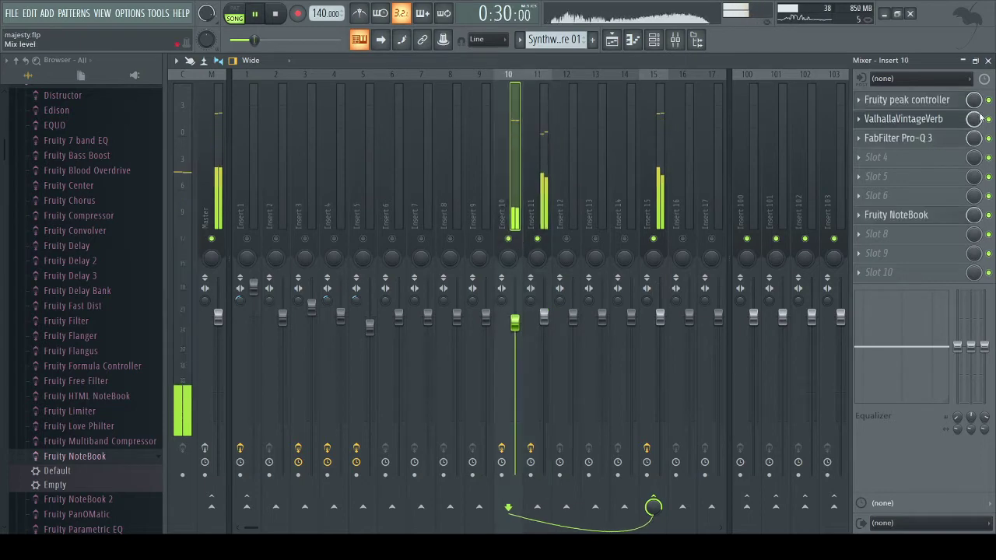
right_click(538, 239)
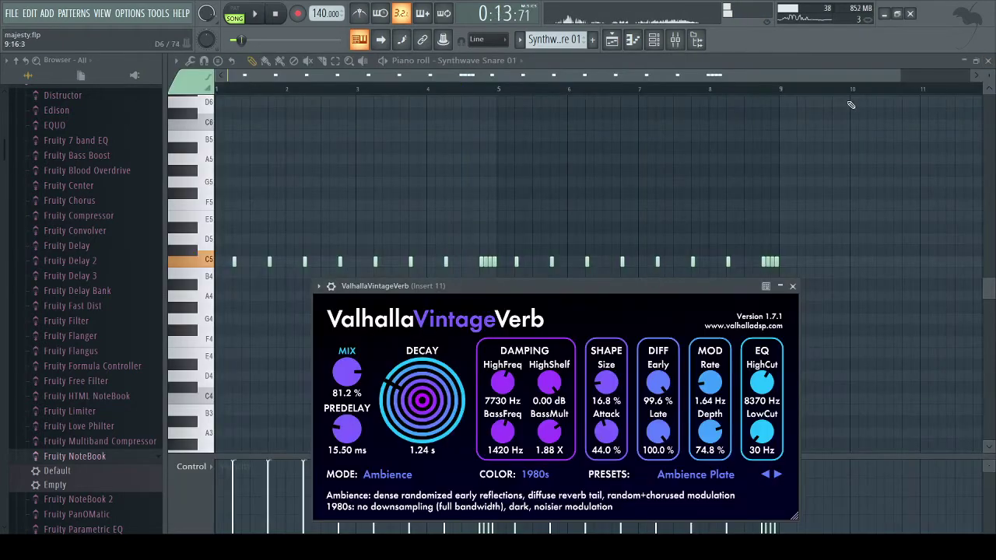
Return to the playlist, unmute Tracks 10 to 12, mute Tracks 8 and 9, and play from bar 41.
left_click(612, 40)
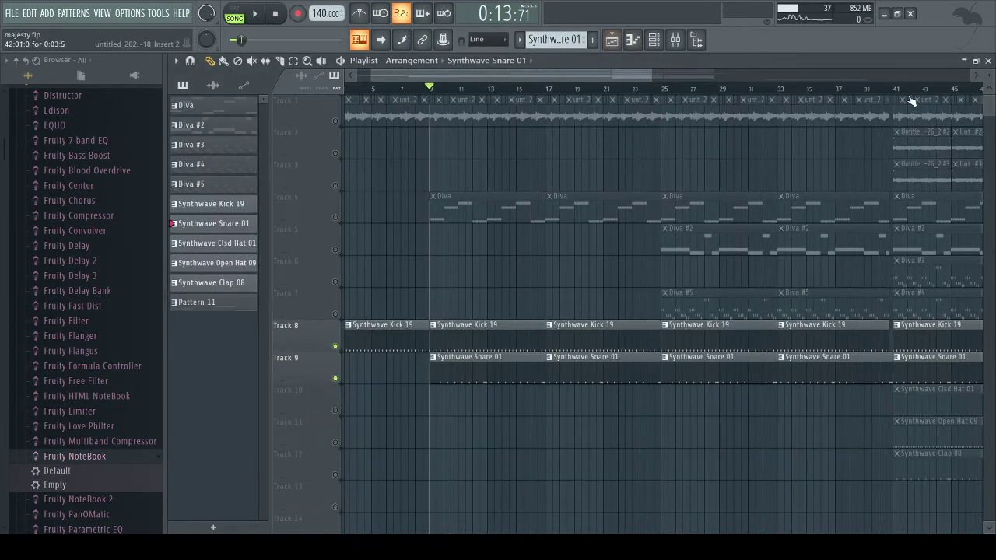
left_click_drag(338, 411, 335, 475)
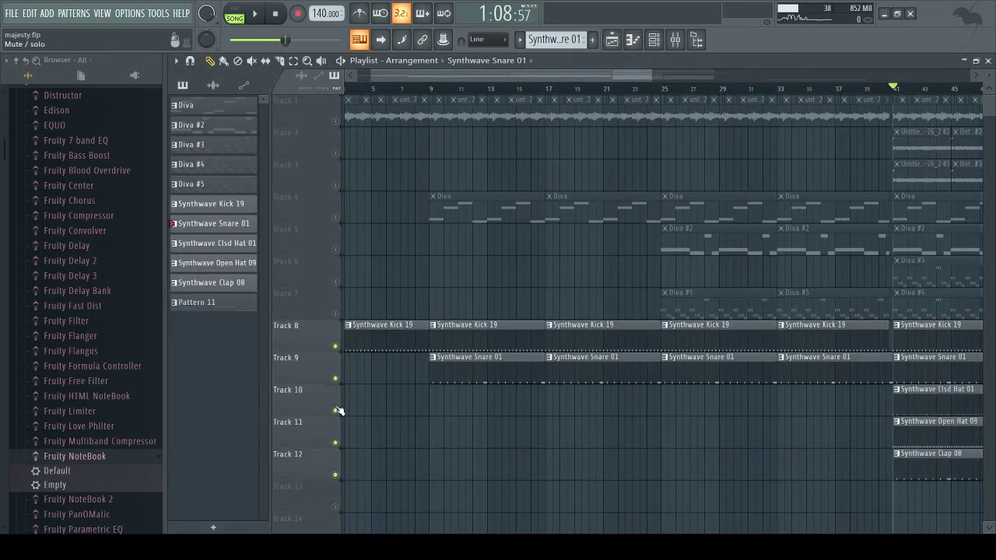
left_click_drag(339, 380, 340, 351)
key("space")
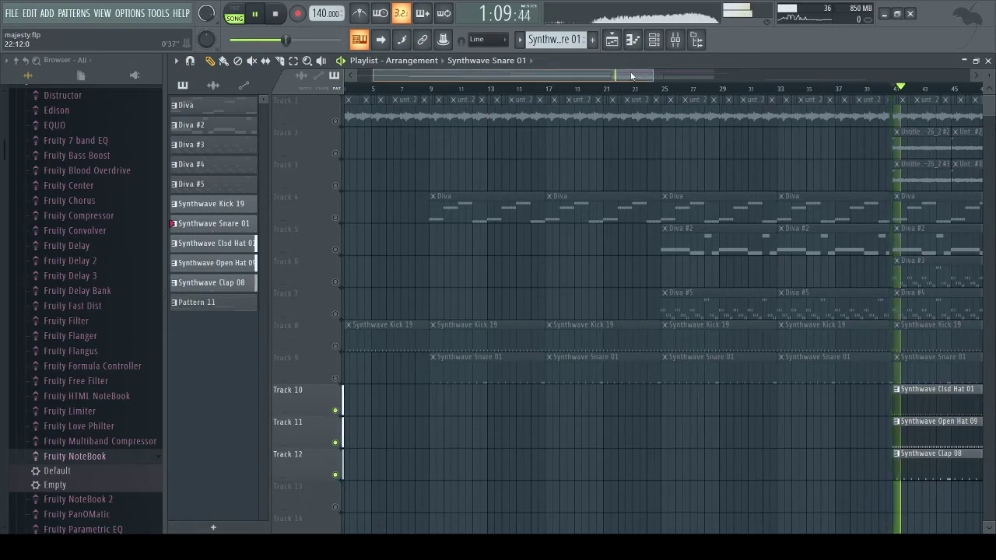
Open the Synthwave Clap 08 pattern from Track 12 in the piano roll and examine its notes during playback.
left_click_drag(632, 76, 814, 75)
scroll(484, 471, "up", 2)
scroll(474, 487, "up", 2)
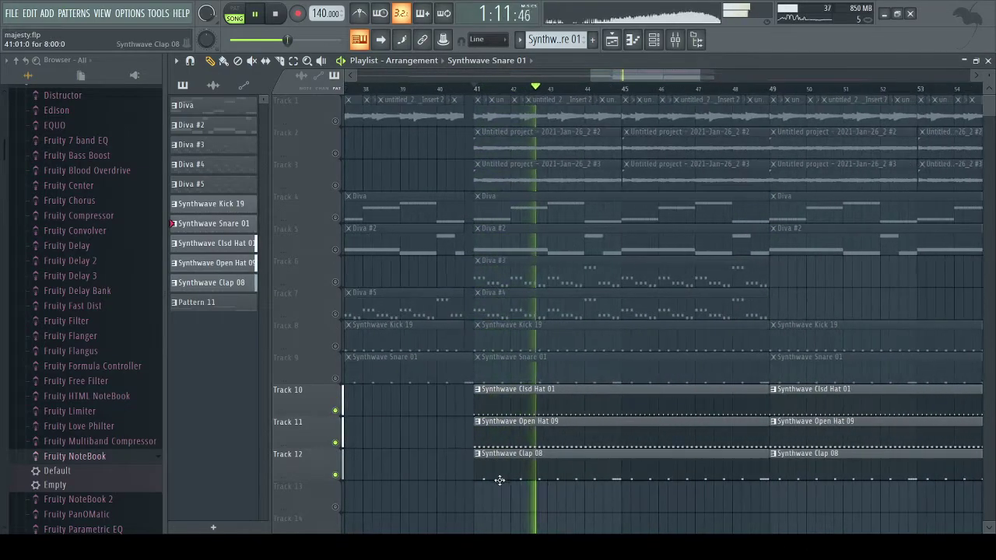
double_click(506, 473)
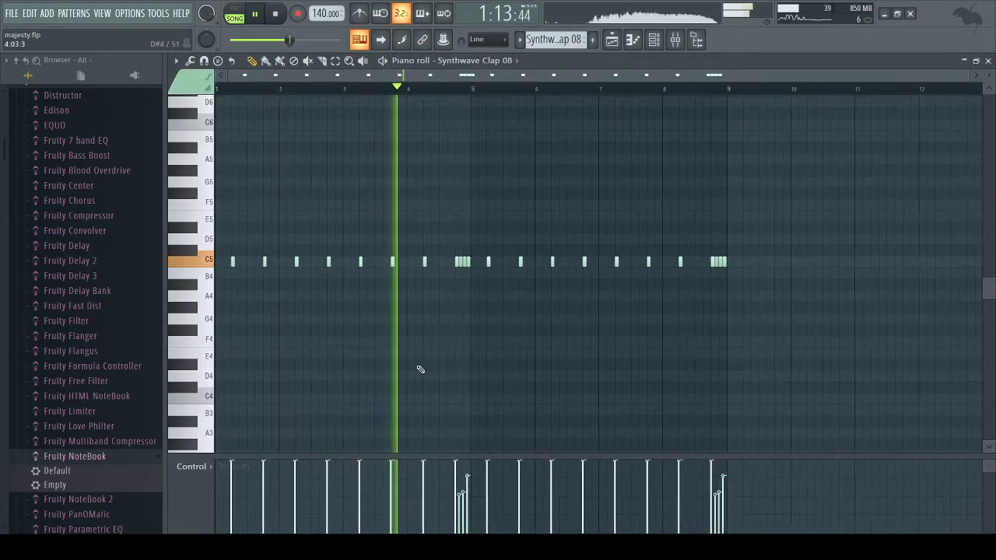
scroll(420, 369, "up", 2)
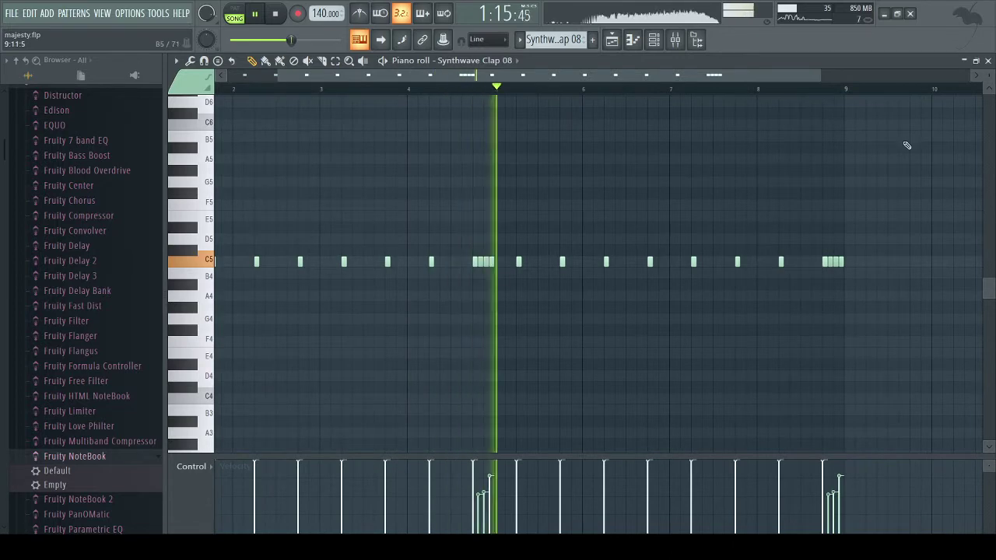
Open the Synthwave Open Hat 09 pattern from Track 11 in the piano roll and examine its note panning and velocities.
left_click(987, 60)
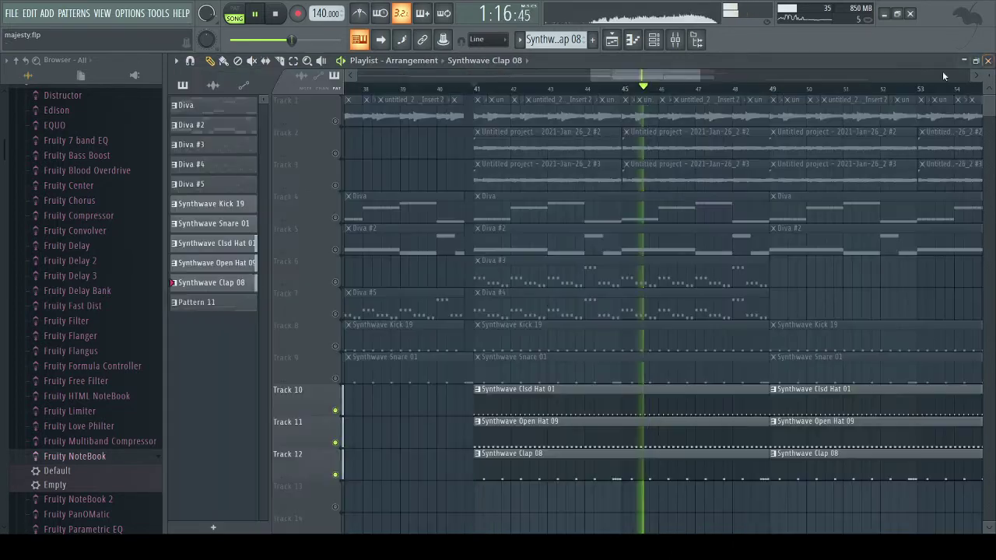
double_click(502, 428)
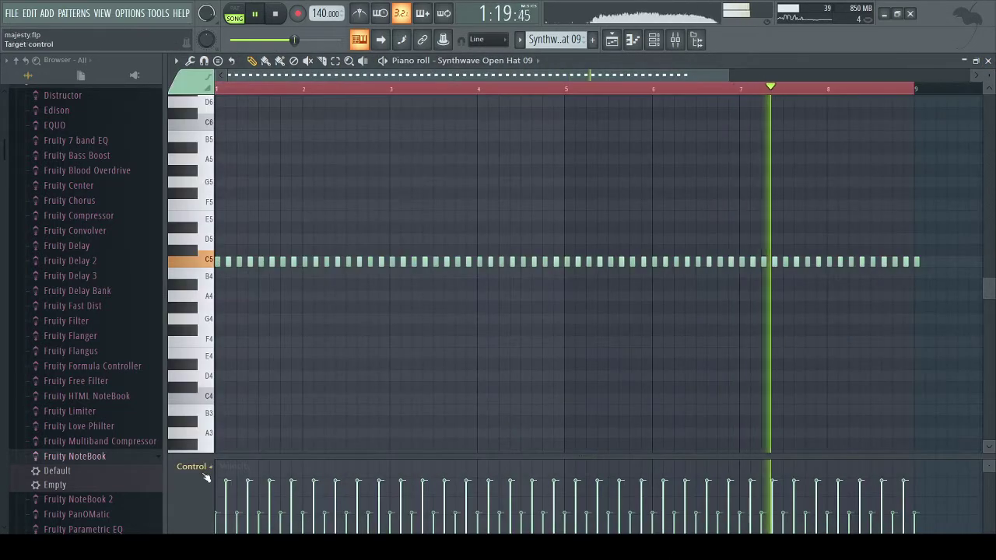
left_click(209, 468)
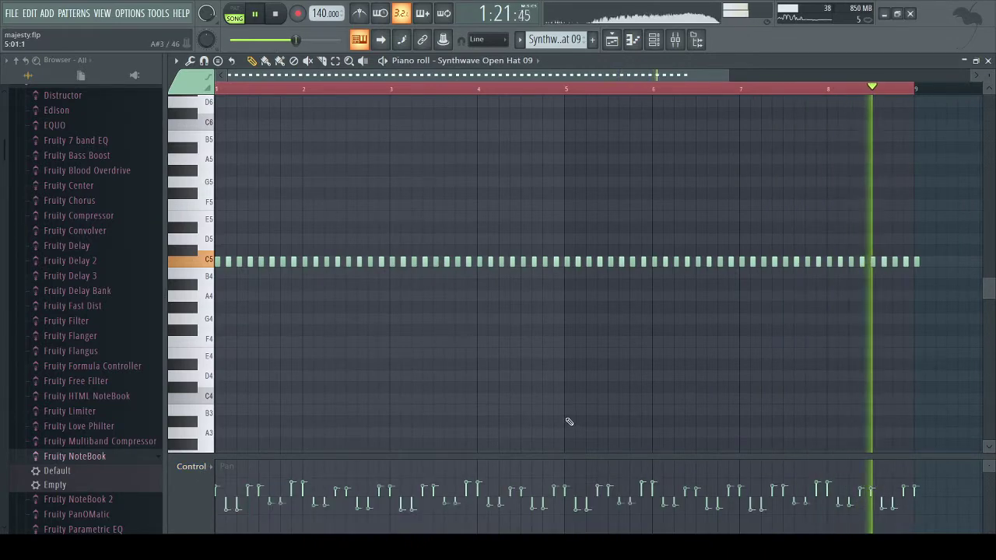
left_click(221, 477)
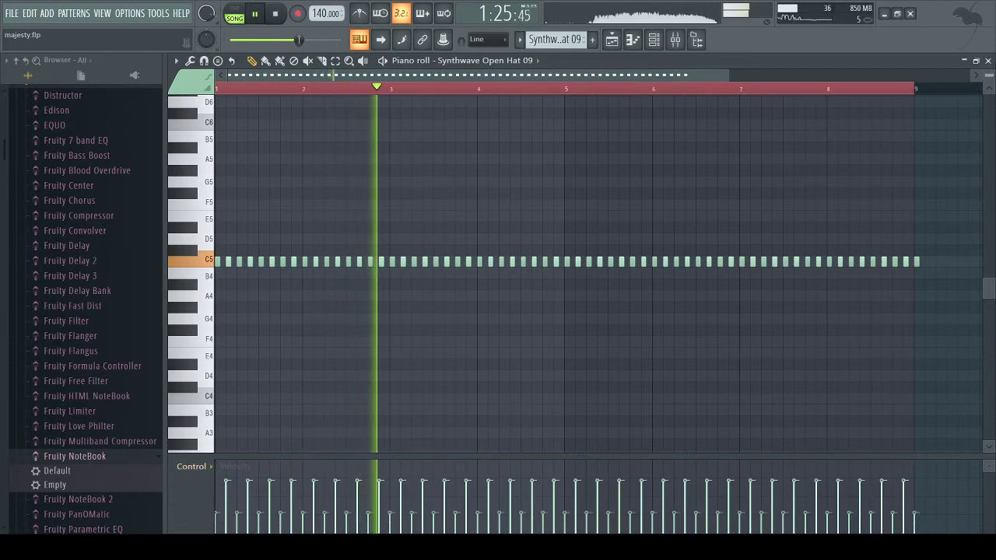
Open the Synthwave Clsd Hat 01 pattern from Track 10 in the piano roll, examine its notes, and return to the playlist.
left_click(988, 61)
double_click(570, 403)
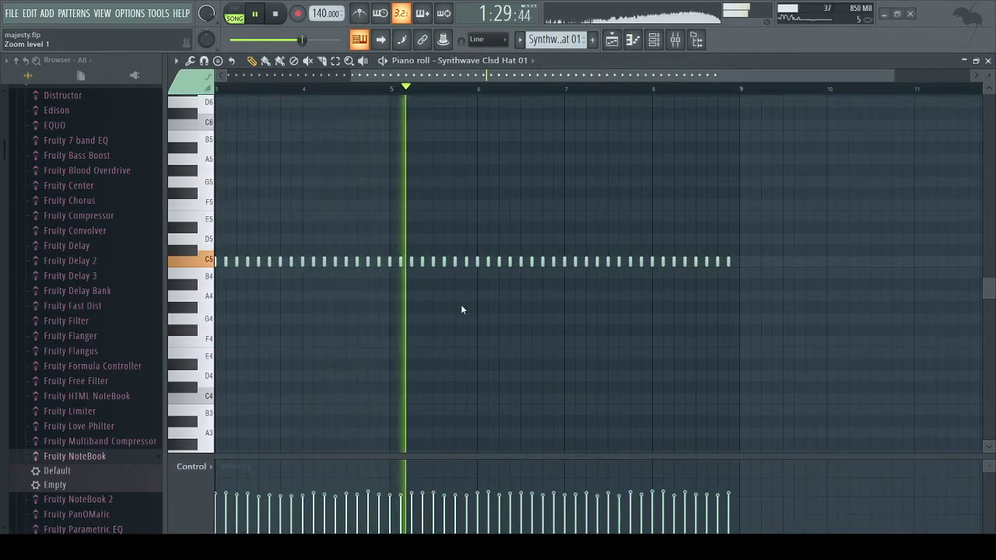
left_click(989, 61)
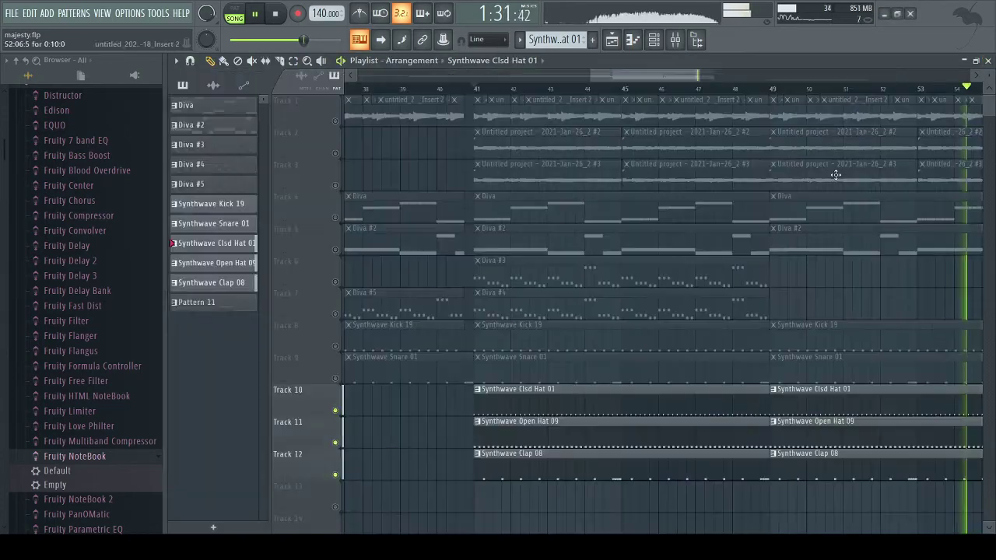
Unmute Tracks 8 and 9 and play the full drum section from bar 41.
left_click(335, 379)
left_click(336, 346)
scroll(497, 344, "down", 1)
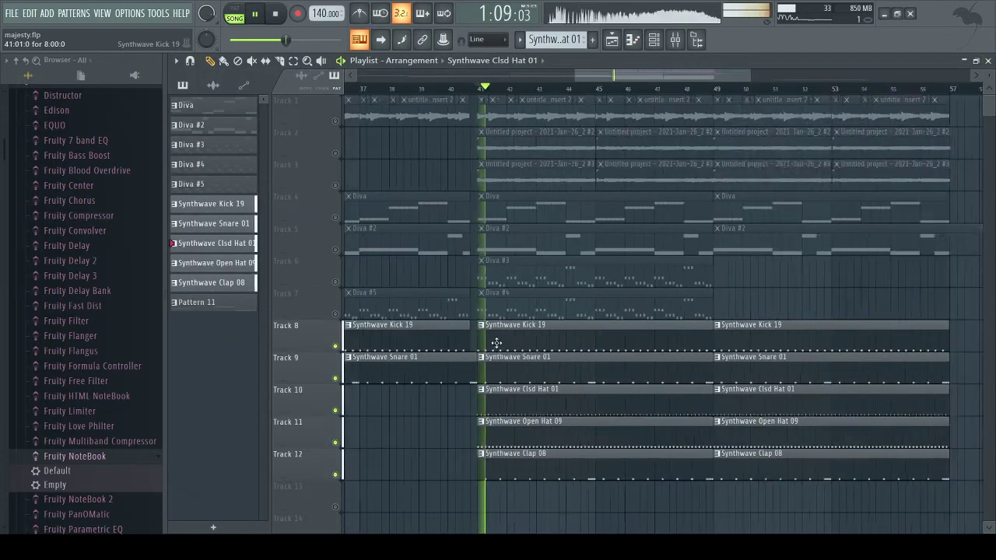
scroll(496, 343, "down", 2)
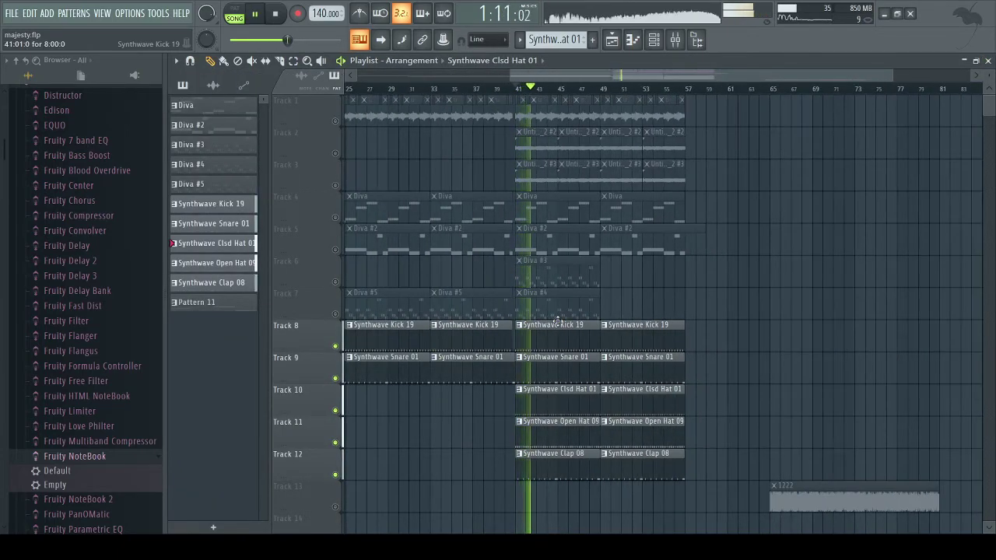
Unmute all playlist tracks, audition the 1222 audio clip on Track 13 from bar 65, and stop playback.
right_click(336, 314)
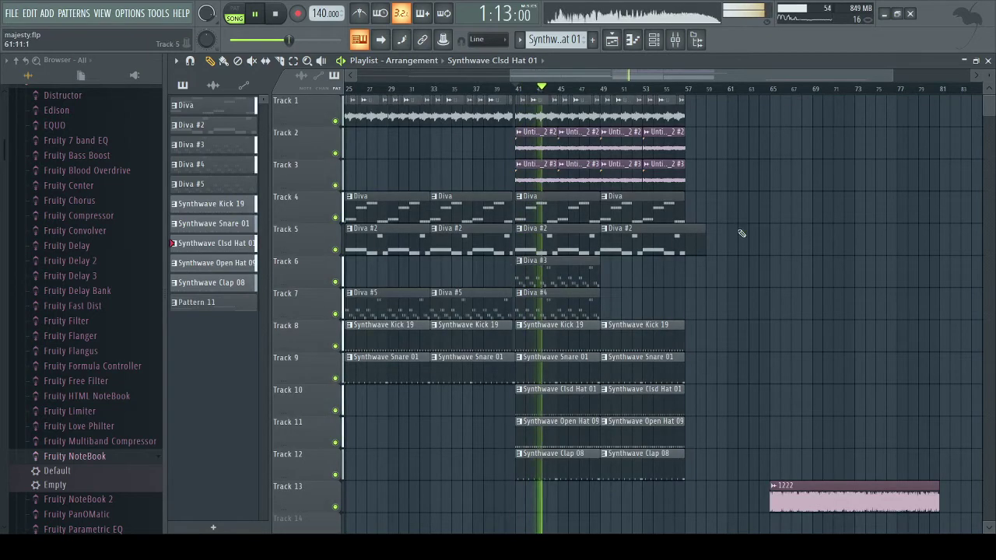
key("space")
key("space")
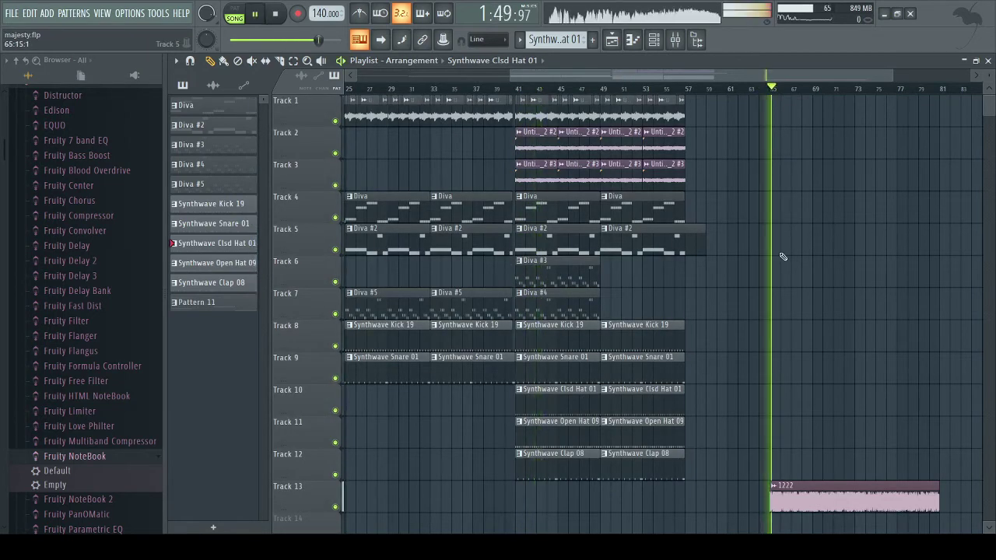
scroll(832, 255, "down", 2)
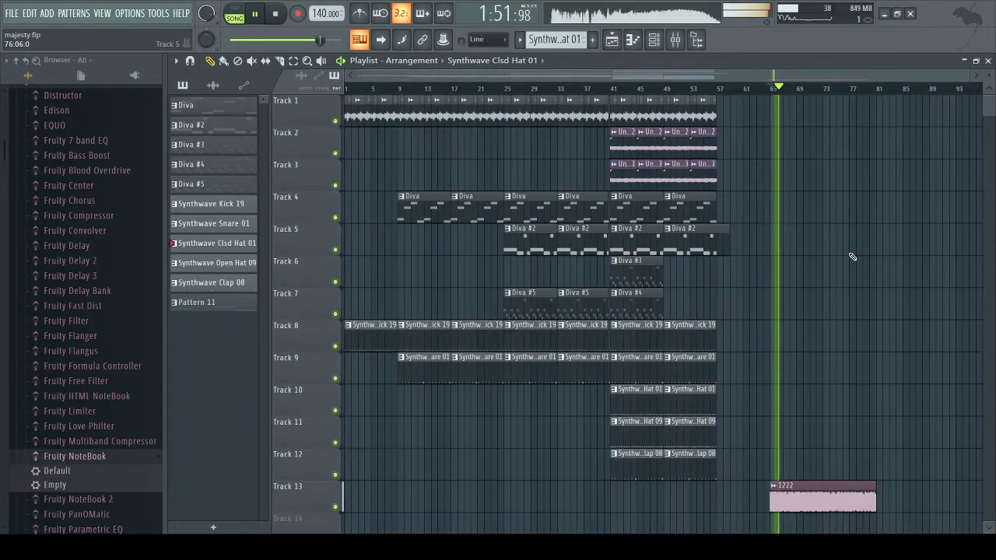
scroll(852, 257, "up", 3)
key("space")
Solo Track 3, unmute Track 2 alongside it, and play both audio tracks from bar 41.
right_click(336, 186)
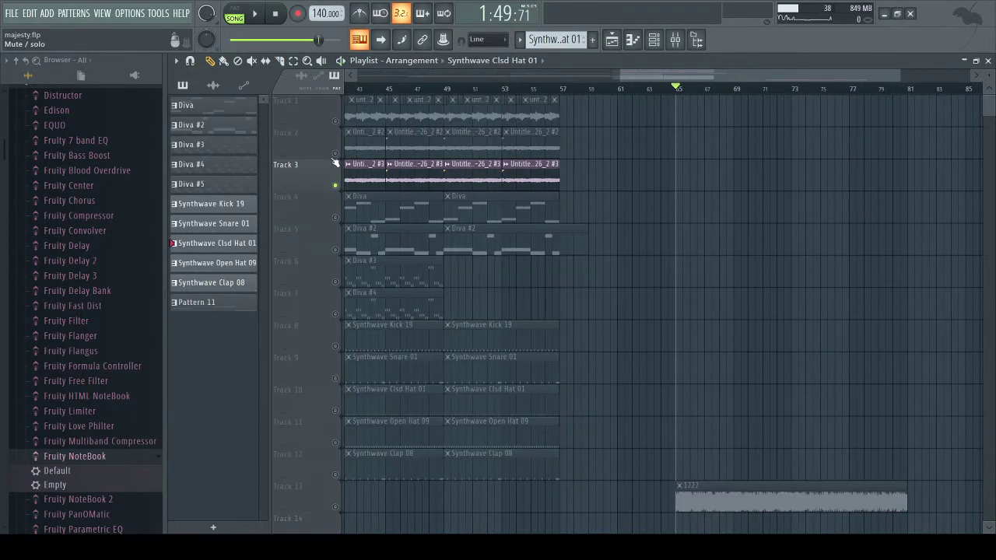
left_click(335, 154)
left_click_drag(631, 81, 603, 82)
left_click(424, 89)
key("space")
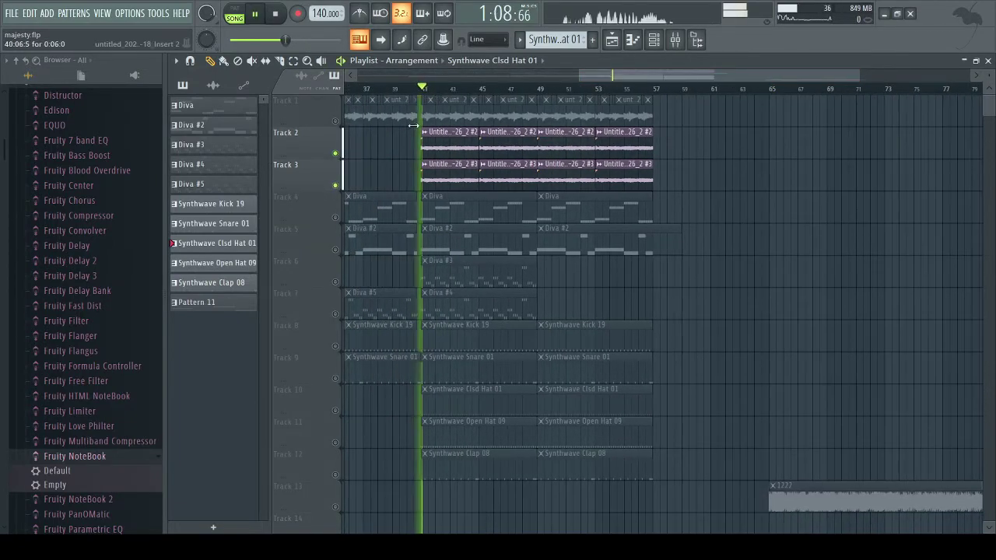
Solo Track 1, play it from bar 41, and replay it with Tracks 2 and 3 unmuted.
scroll(426, 181, "up", 3)
right_click(336, 121)
key("space")
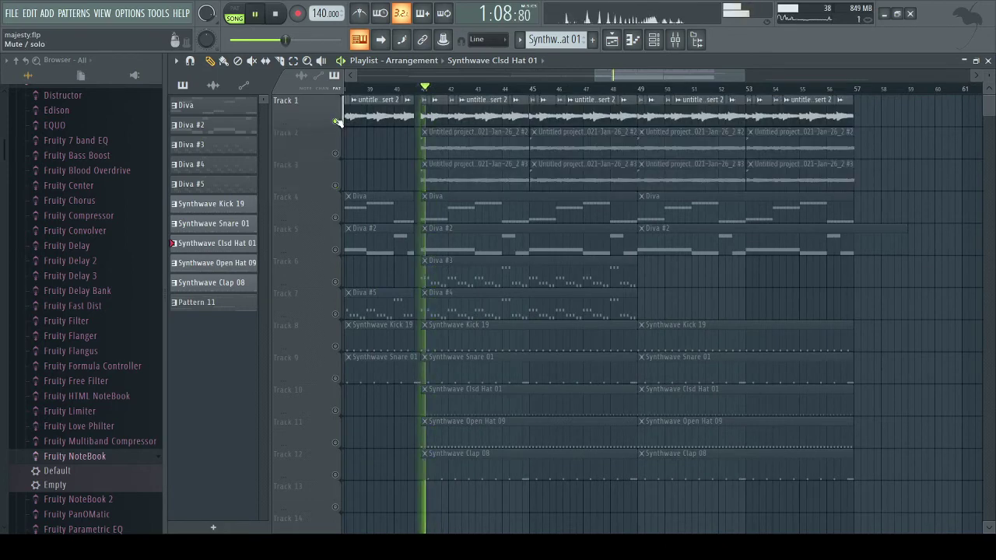
left_click(335, 153)
left_click(335, 185)
key("space")
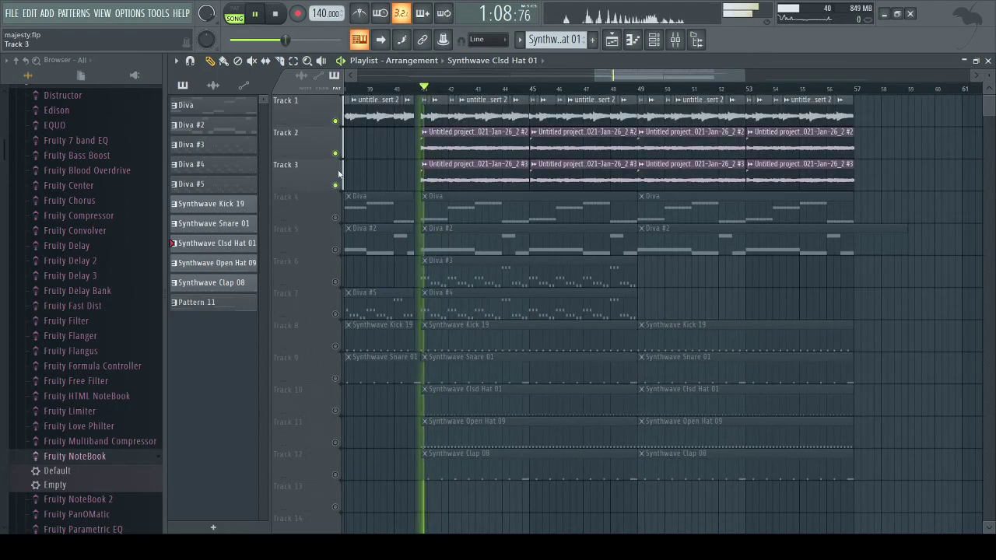
View the channel settings of the Untitled project audio clips on Tracks 2 and 3, closing each window after checking it.
left_click(427, 139)
double_click(428, 139)
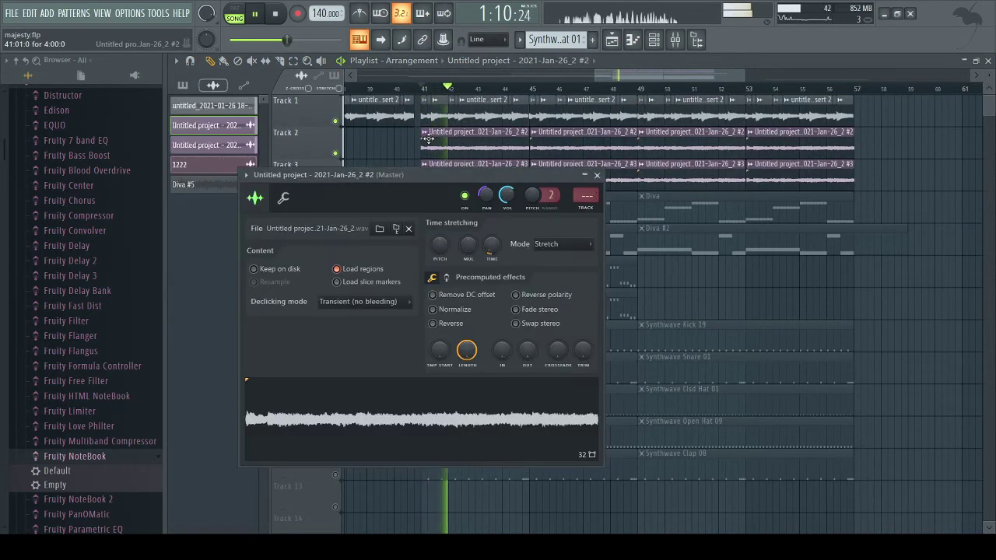
left_click(598, 175)
double_click(502, 175)
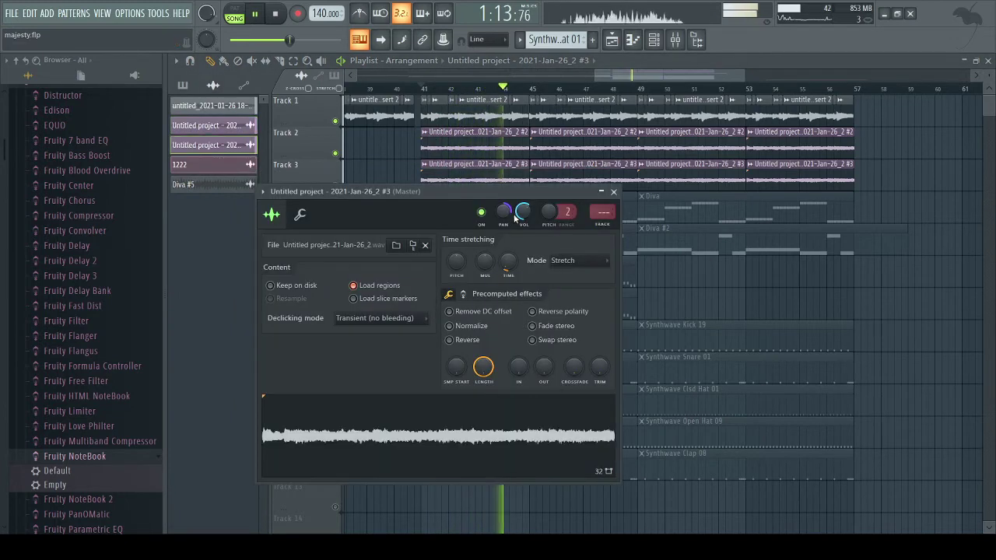
left_click(601, 192)
left_click(612, 192)
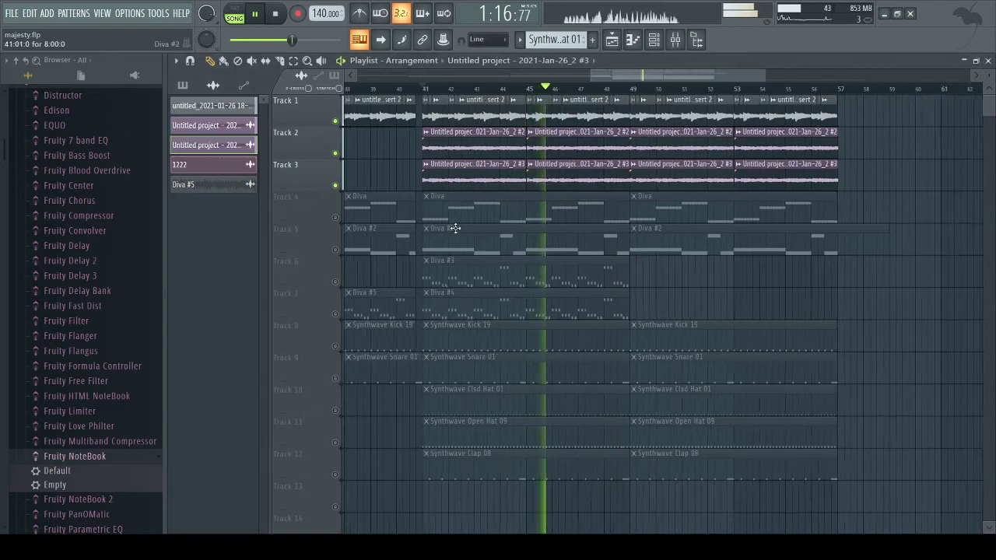
Unmute all playlist tracks again and play the 1222 clip on Track 13 from bar 65.
scroll(456, 229, "down", 3)
left_click(336, 220, "ctrl")
left_click(336, 220, "ctrl")
key("space")
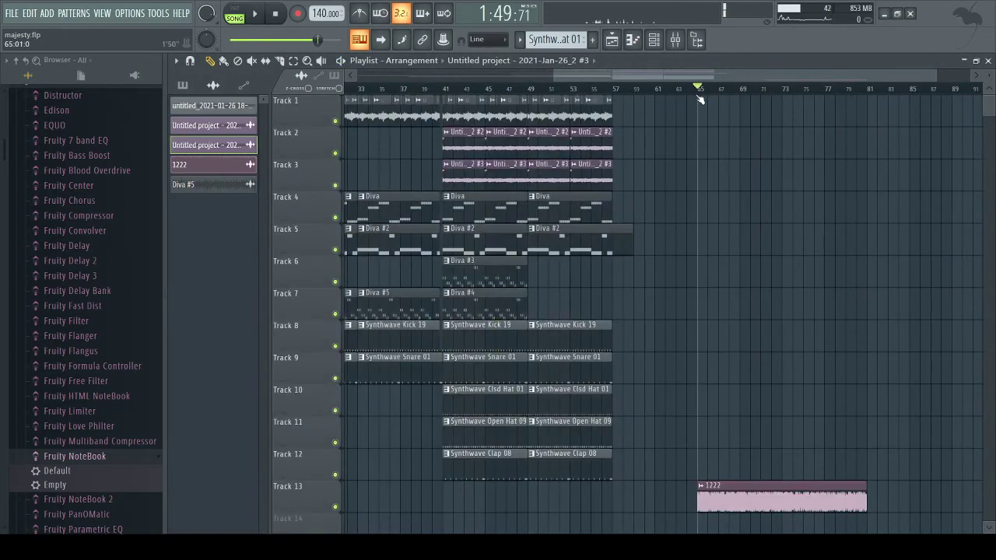
key("space")
scroll(747, 214, "down", 2)
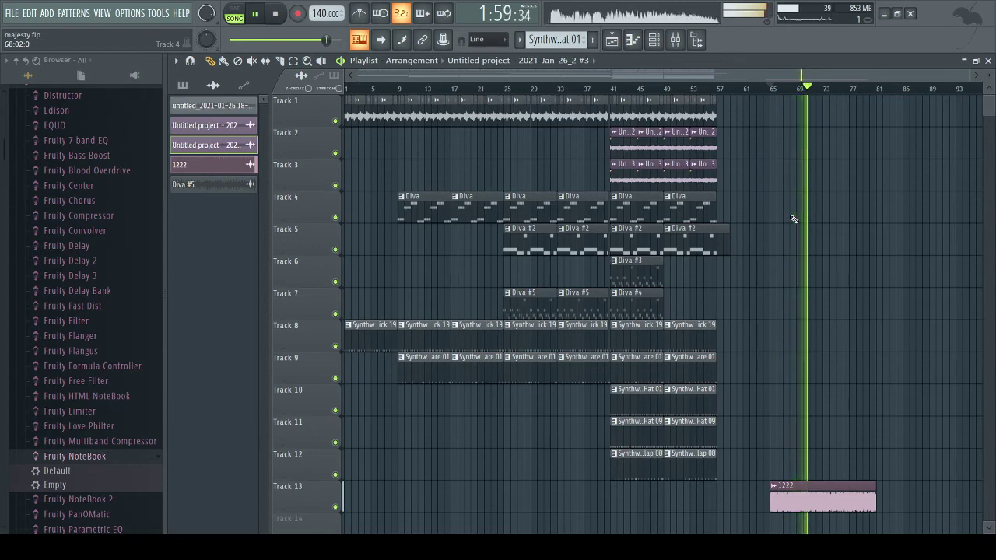
Open RC-20 Retro Color on the mixer's Master track, examine its settings during playback, and close it.
key("F9")
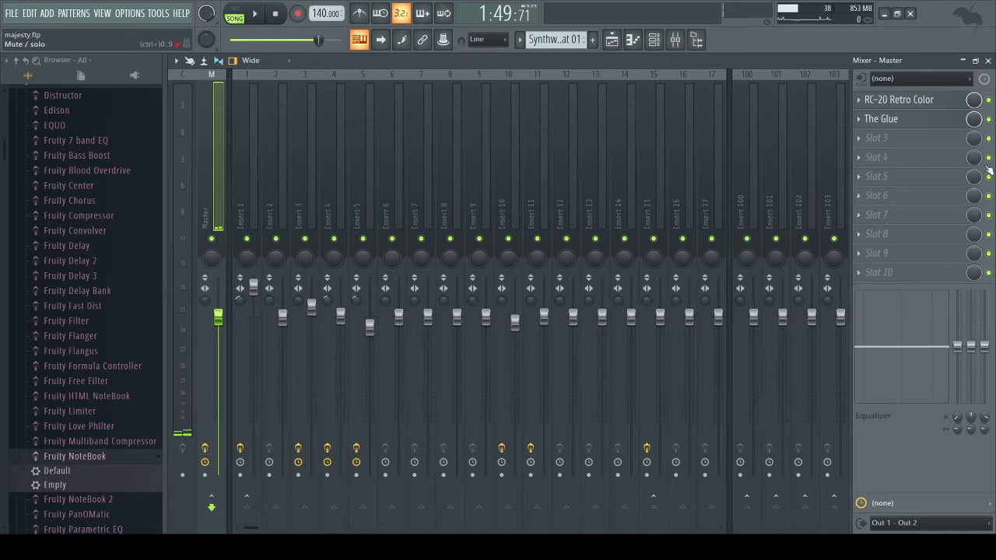
left_click(908, 103)
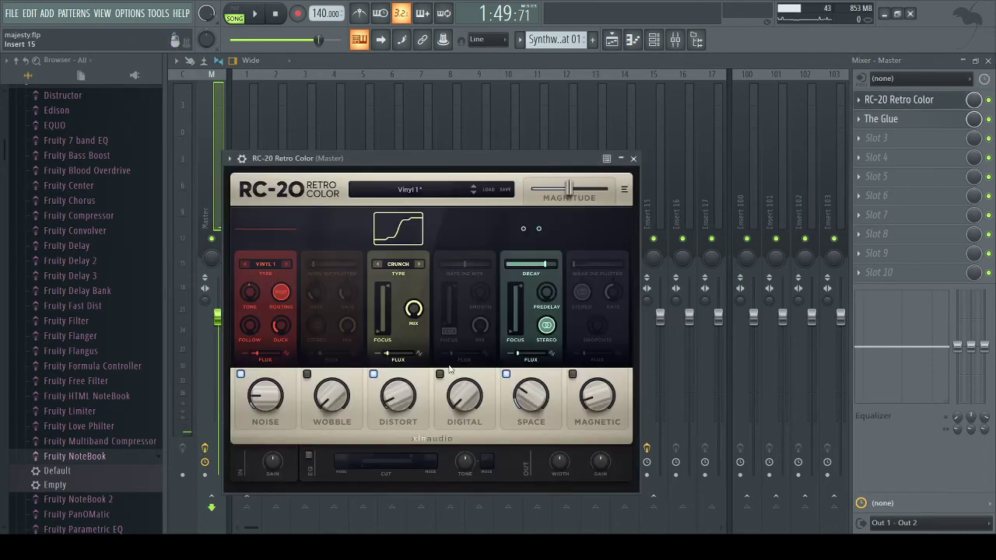
key("space")
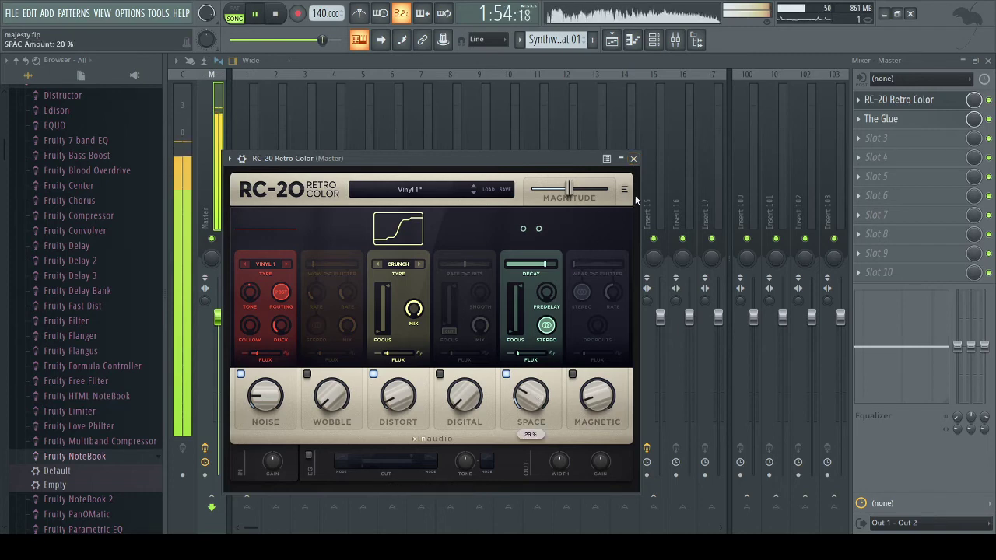
left_click(634, 158)
Open The Glue on the Master track, watch its compression during playback, and return to the playlist.
left_click(899, 118)
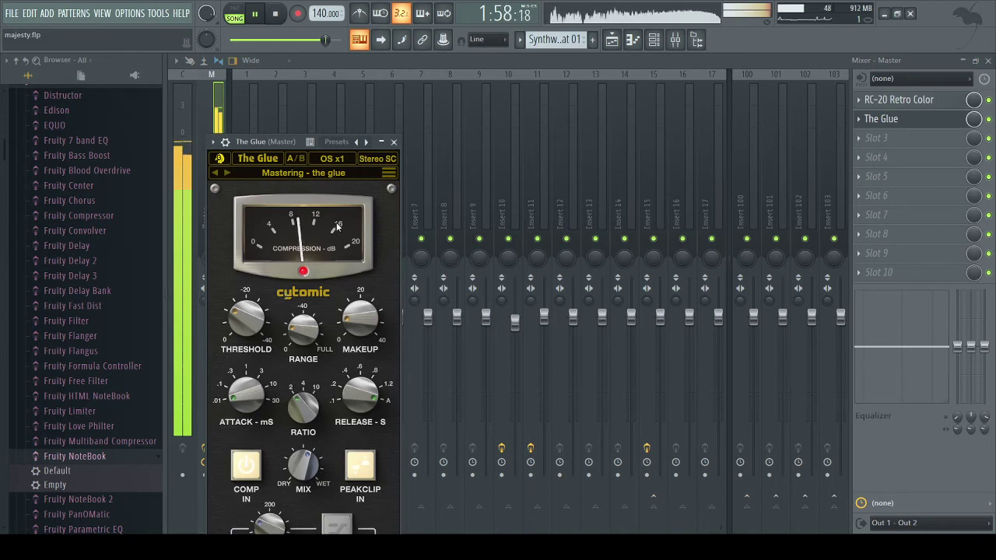
left_click(394, 143)
left_click(988, 60)
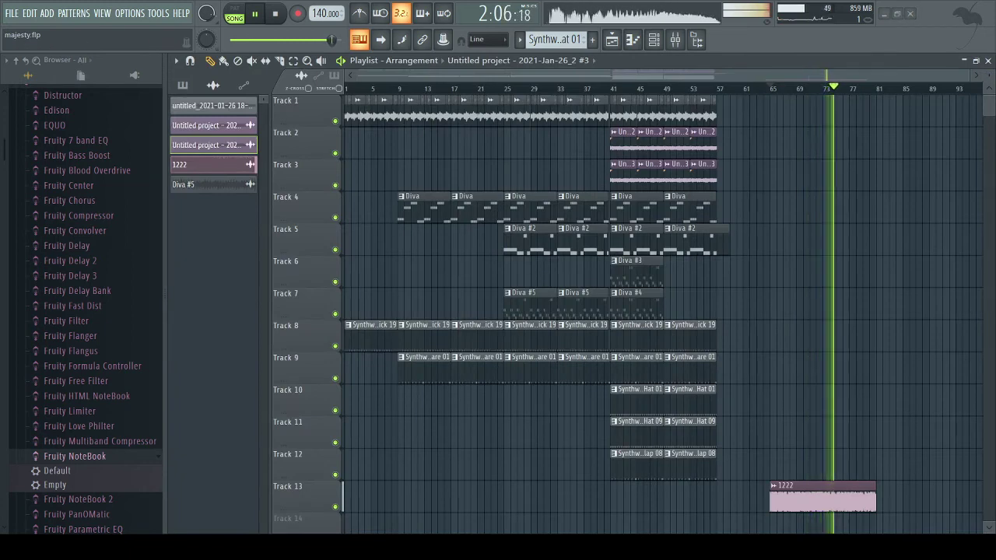
Extend the end of the 1222 clip on Track 13 by about one bar.
scroll(896, 285, "up", 5)
scroll(912, 382, "down", 4)
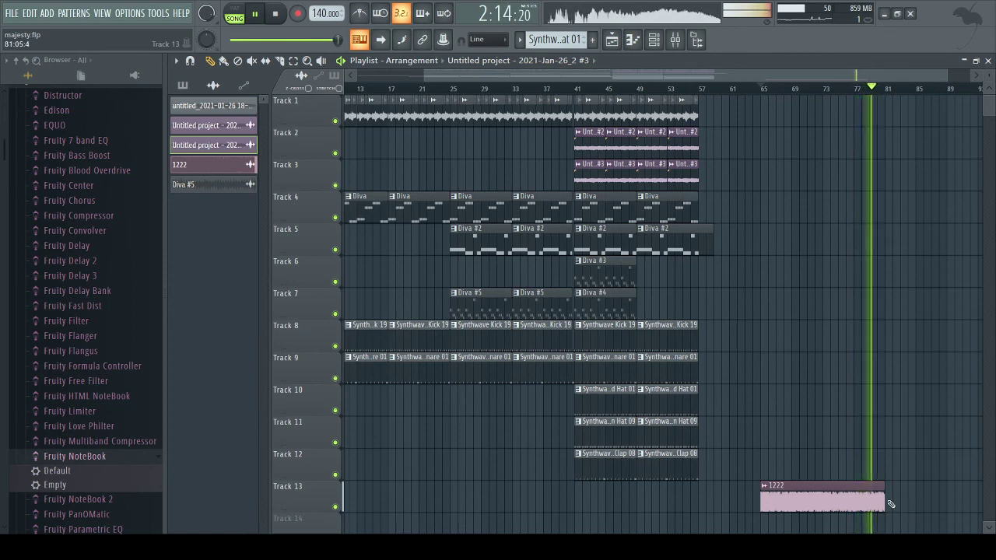
left_click_drag(882, 499, 891, 500)
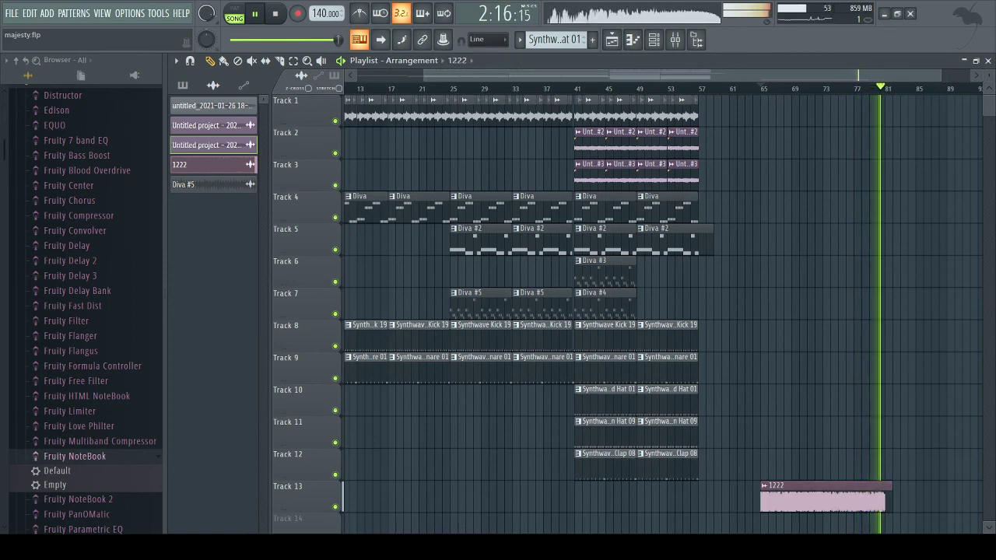